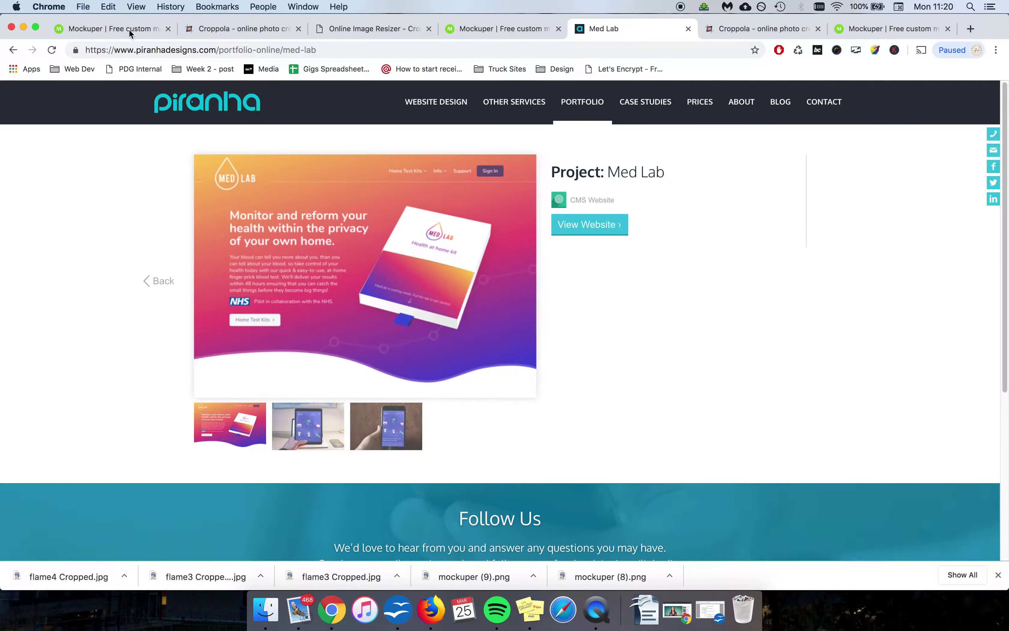
- Open the Mockuper page with the iMac mockup and list the laptop mockups in its gallery
{"action": "left_click", "coordinate": [133, 32]}
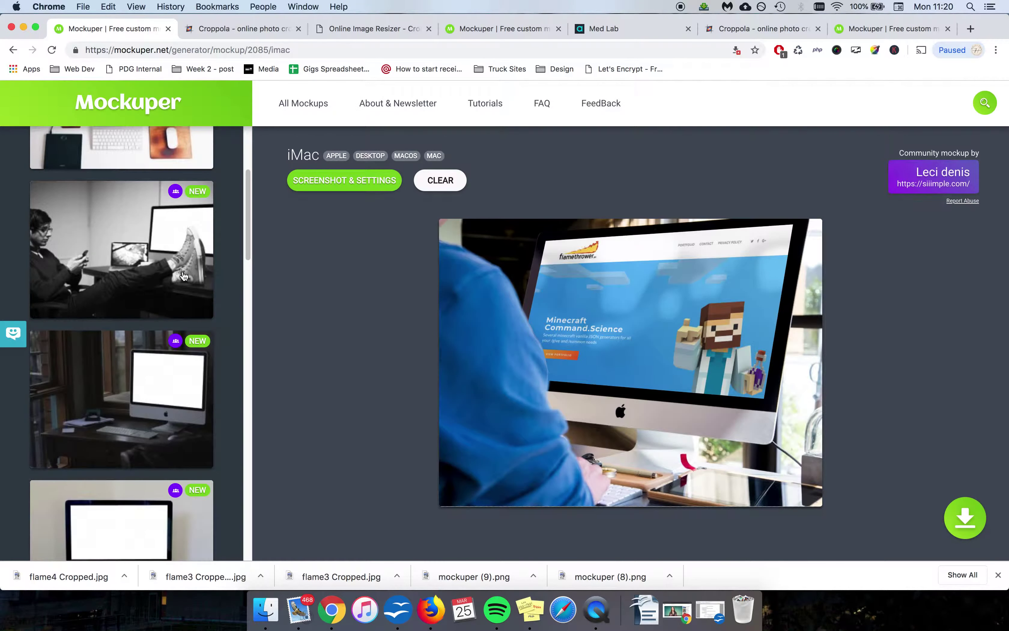
{"action": "scroll", "coordinate": [181, 275], "scroll_direction": "up", "scroll_amount": 10}
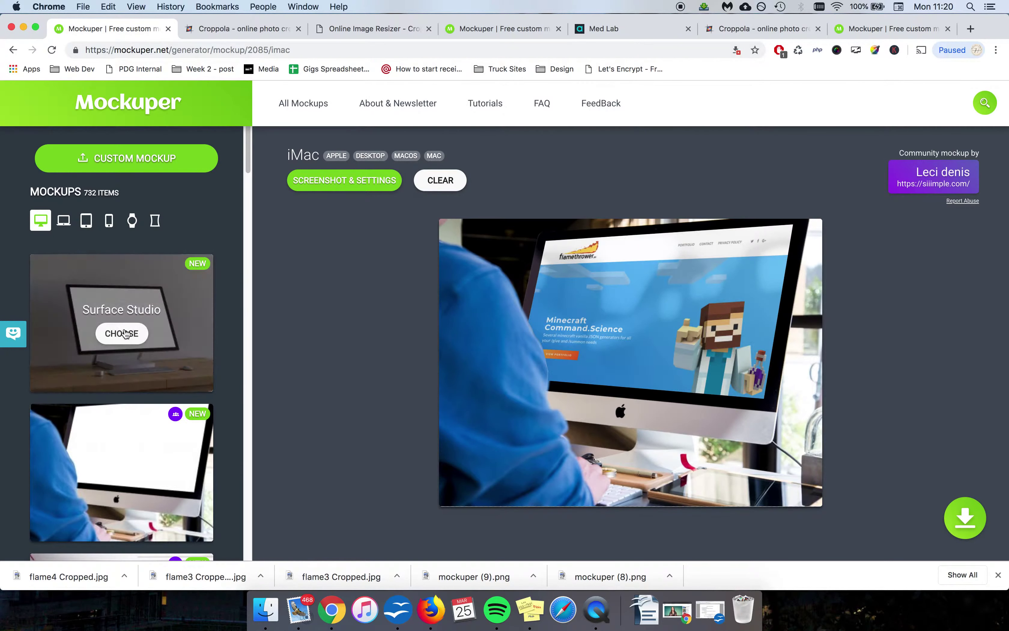
{"action": "left_click", "coordinate": [64, 221]}
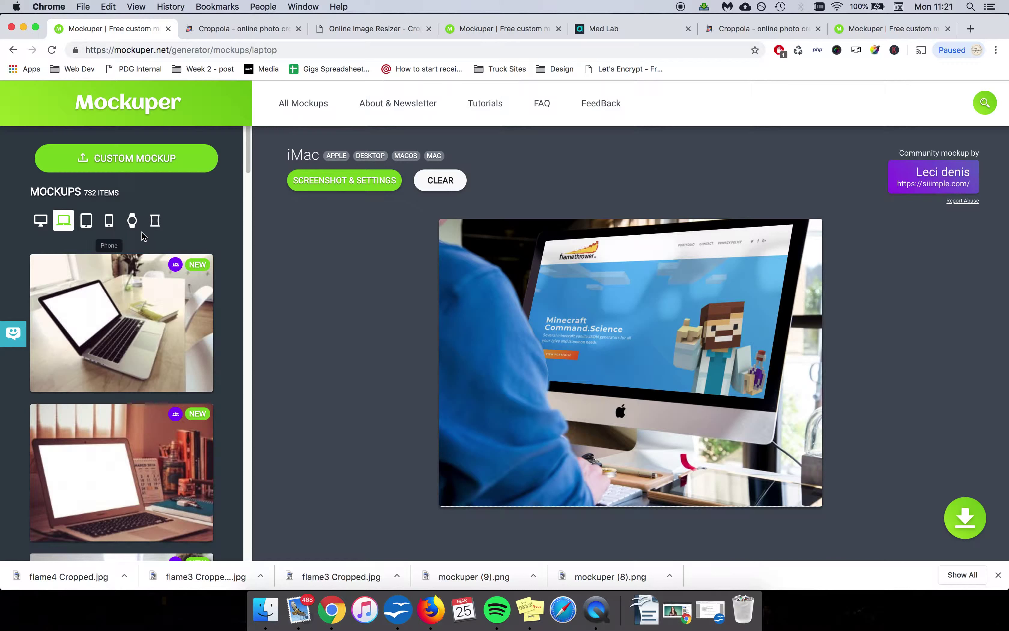
- Reload the Surface Studio mockup page and try to choose an image file for the mockup's screen
{"action": "left_click", "coordinate": [880, 30]}
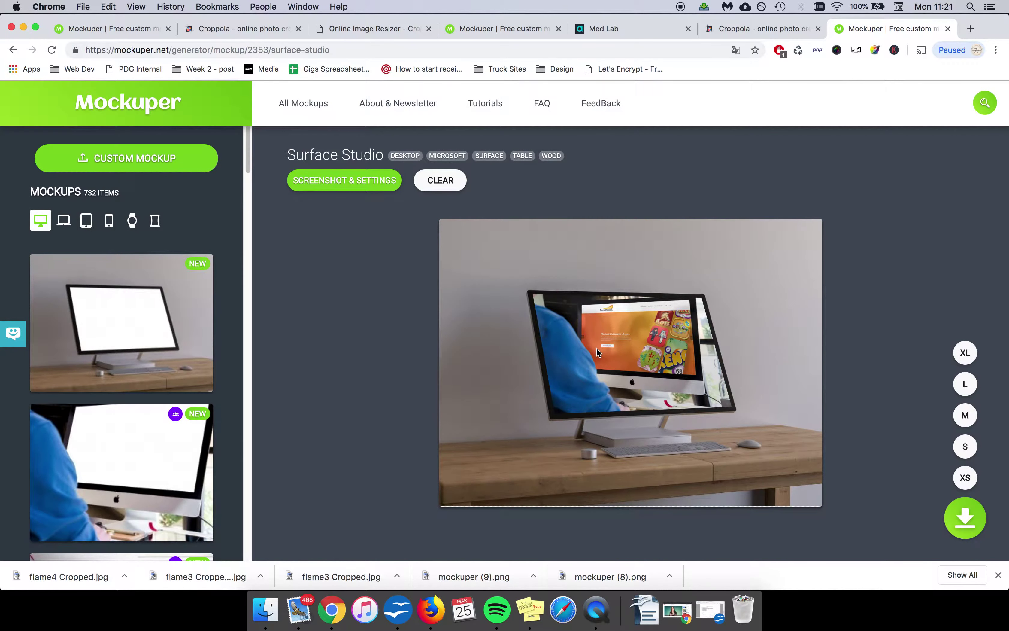
{"action": "key", "text": "super+r"}
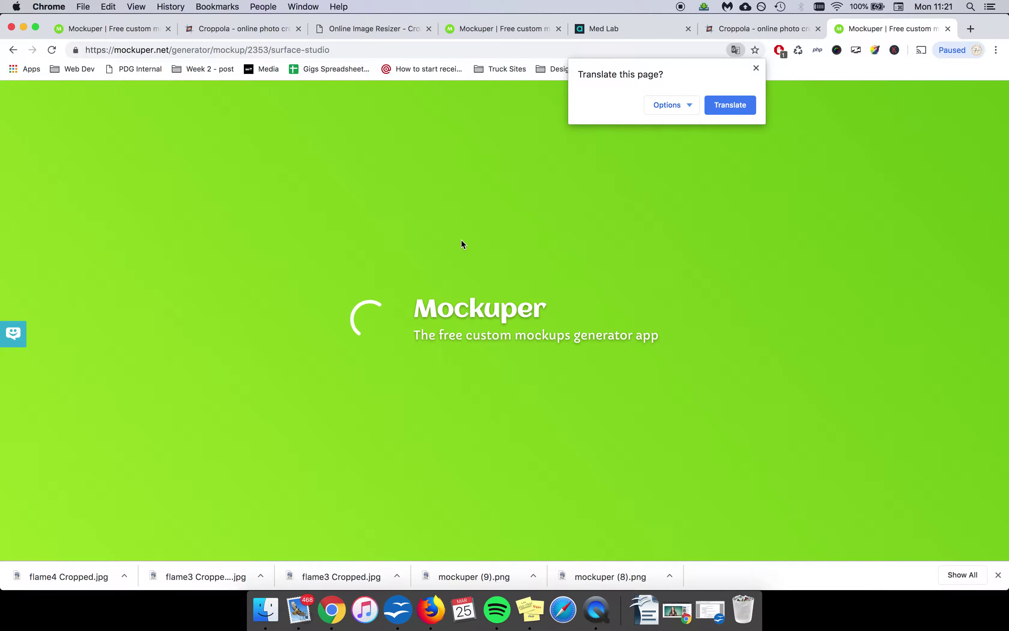
{"action": "left_click", "coordinate": [756, 68]}
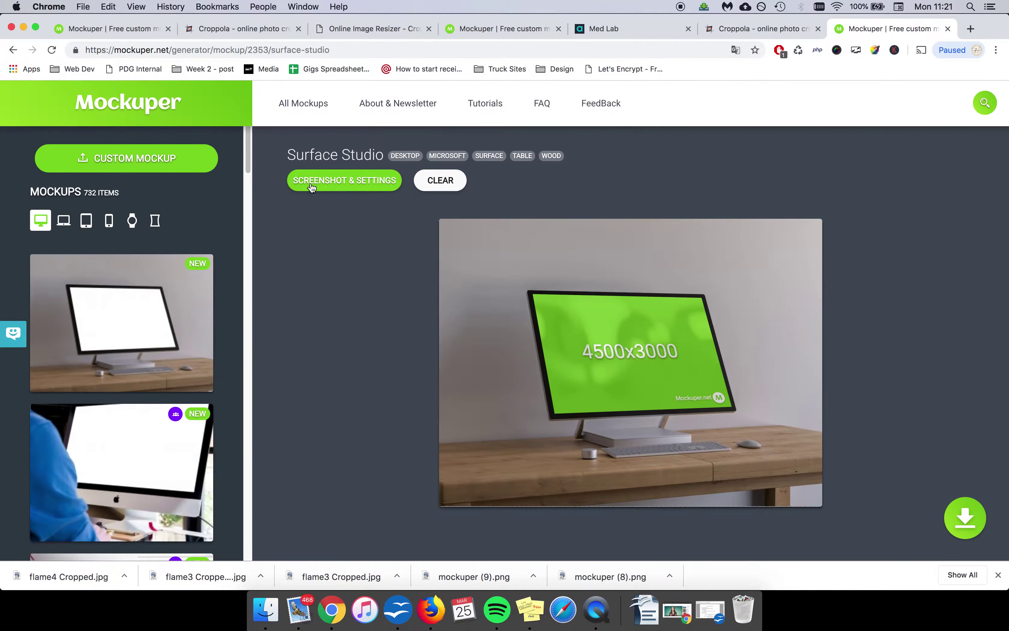
{"action": "left_click", "coordinate": [325, 186]}
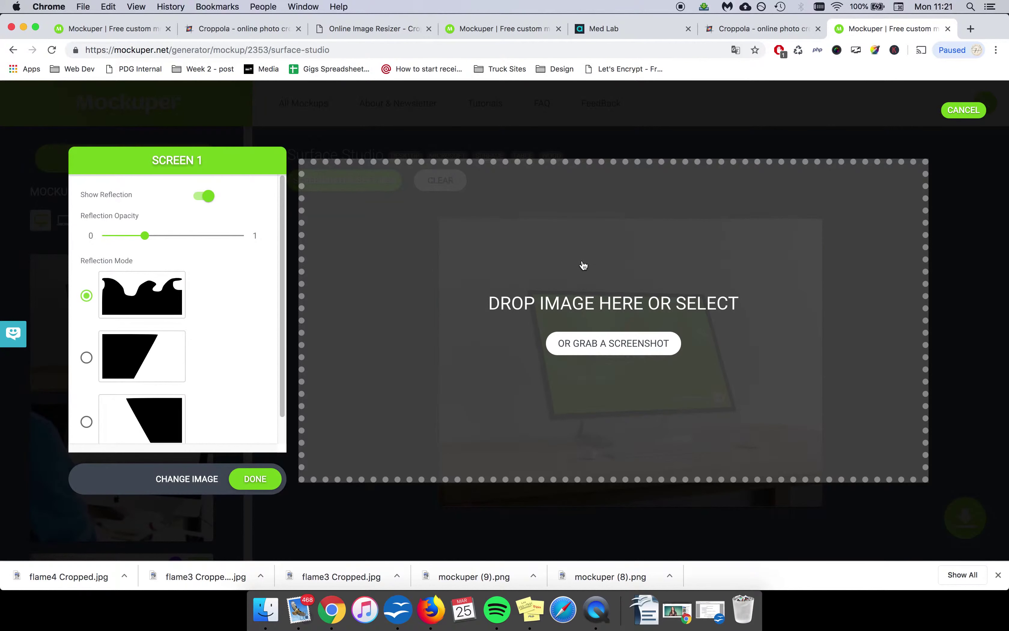
{"action": "left_click", "coordinate": [582, 257]}
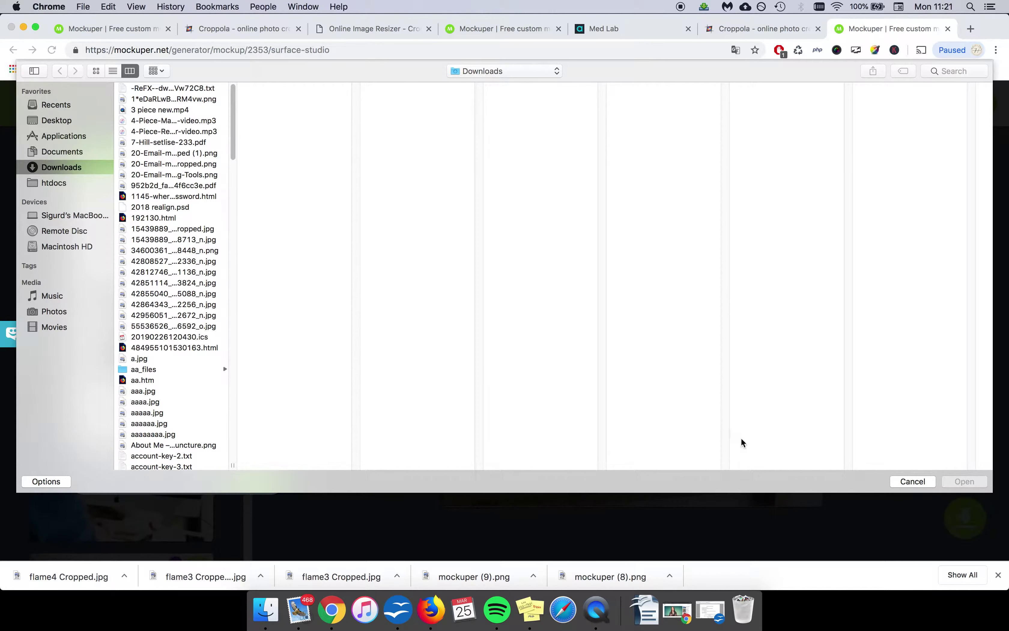
{"action": "left_click", "coordinate": [909, 482]}
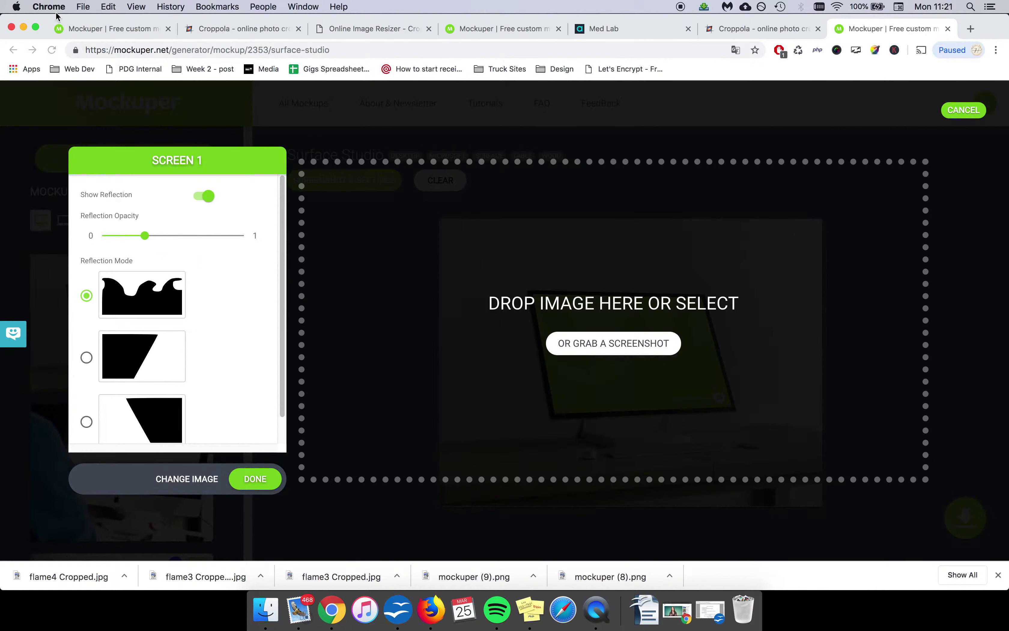
- Switch to Croppola, try the automatic 4:3 and 16:10 aspect ratios on mockuper (9).png and return to manual cropping
{"action": "left_click", "coordinate": [115, 34]}
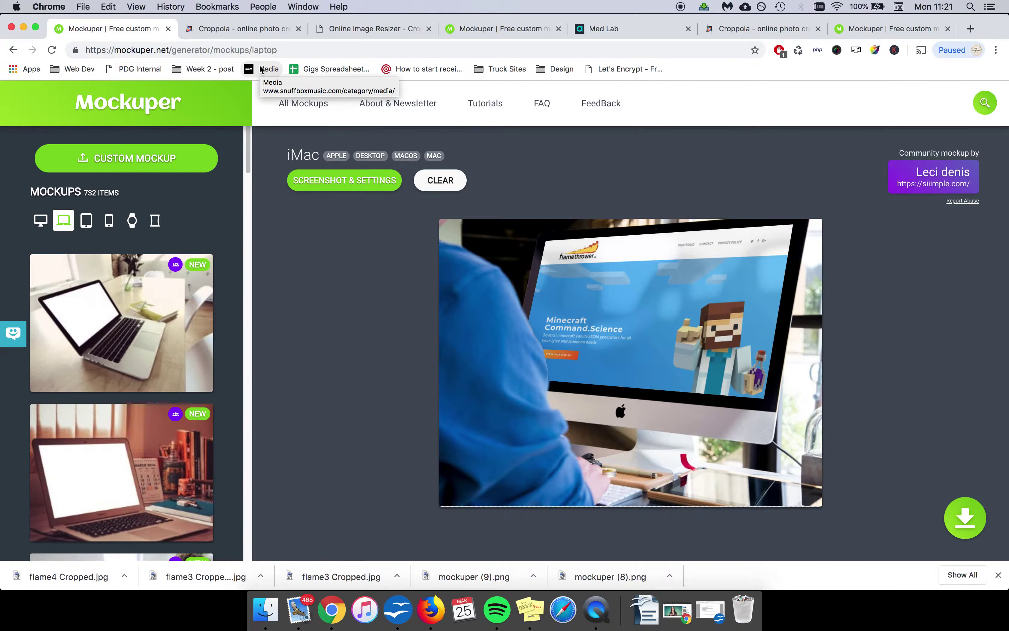
{"action": "left_click", "coordinate": [256, 32]}
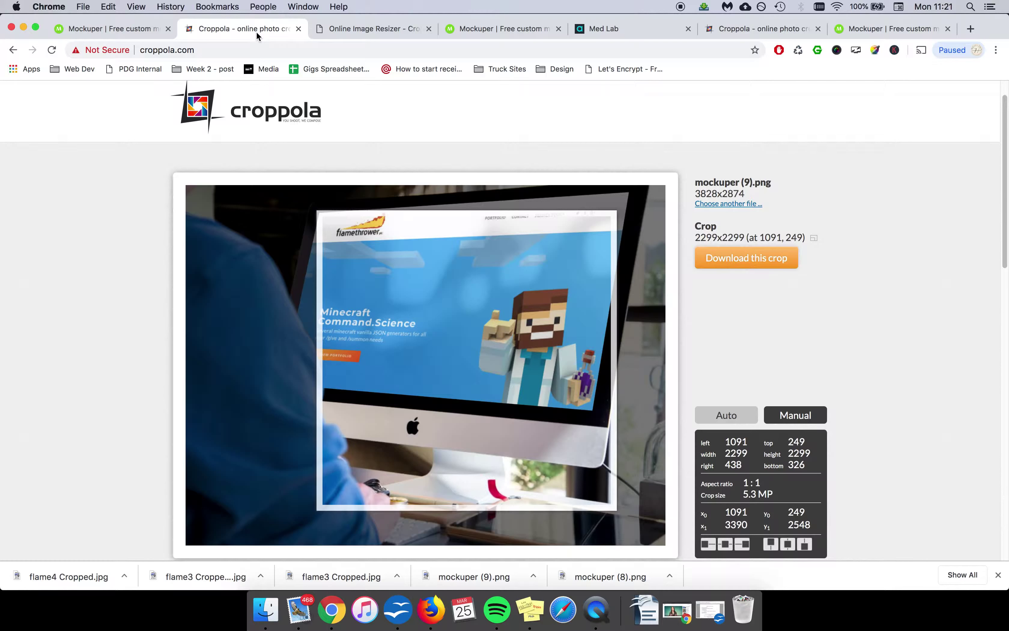
{"action": "left_click", "coordinate": [739, 415]}
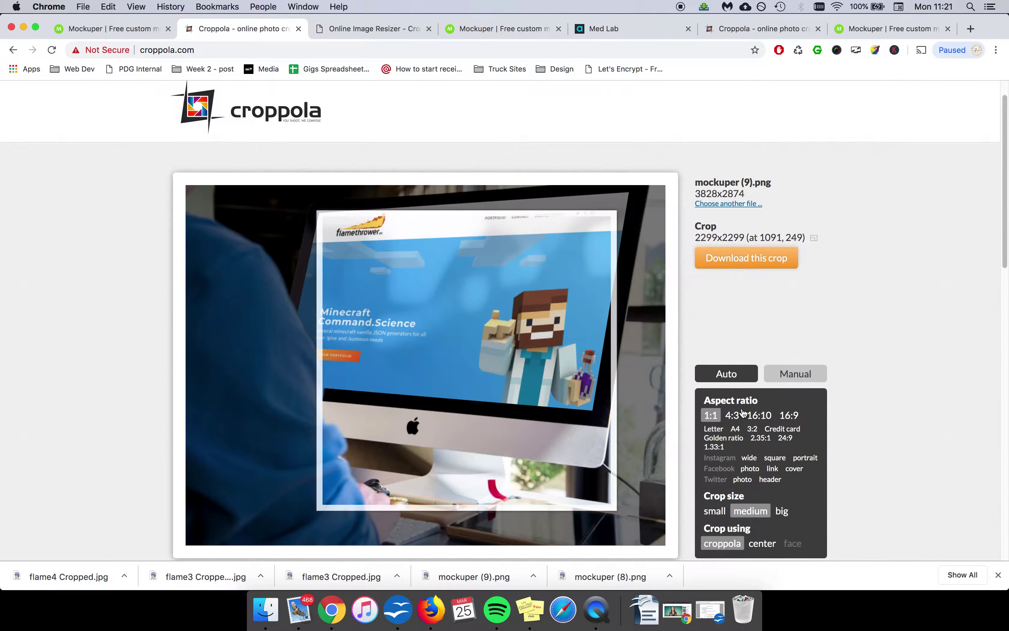
{"action": "left_click", "coordinate": [732, 415]}
{"action": "left_click", "coordinate": [759, 415]}
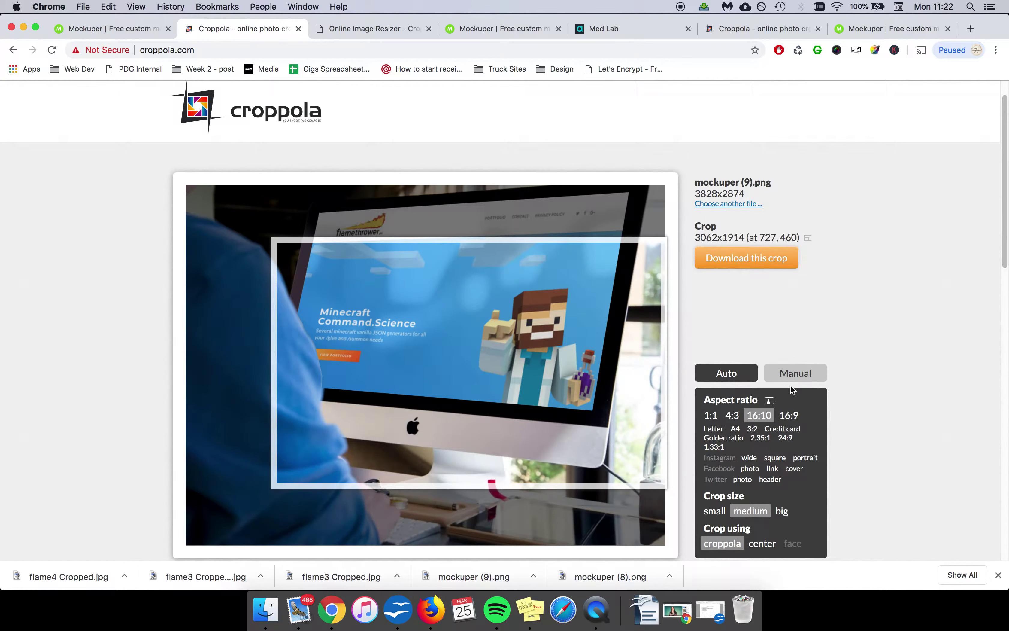
{"action": "left_click", "coordinate": [790, 375]}
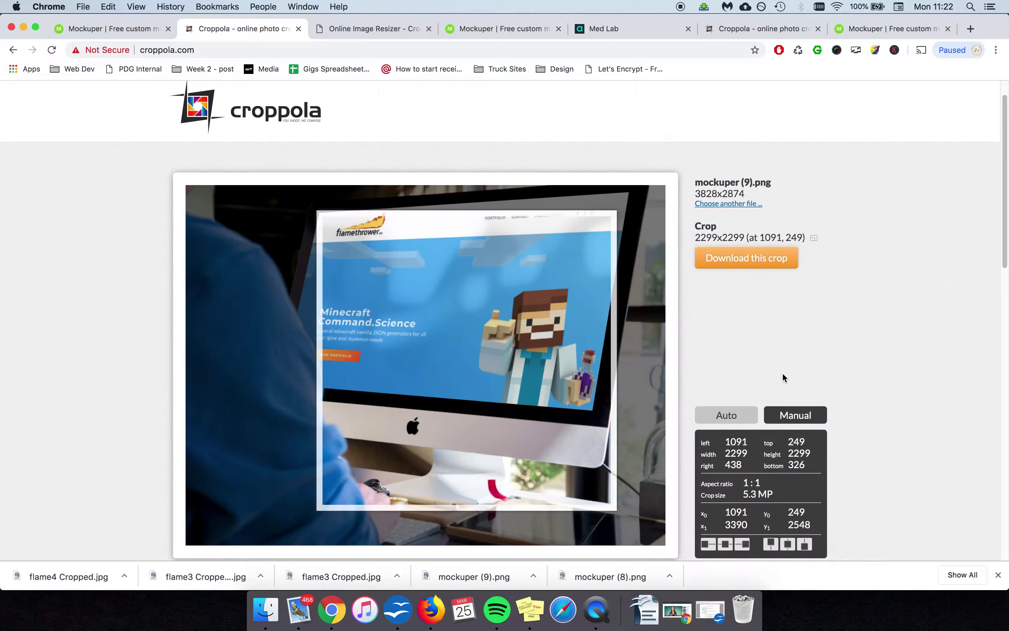
- Set the manual crop of mockuper (9).png to a width of 570 and a height of 405
{"action": "left_click_drag", "start_coordinate": [755, 452], "coordinate": [720, 457]}
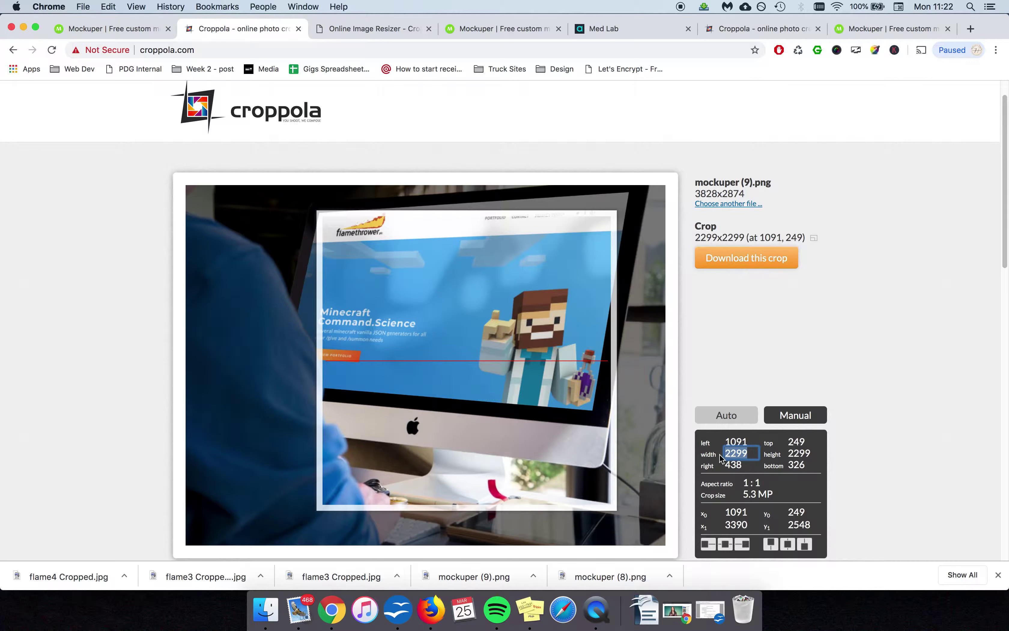
{"action": "type", "text": "570"}
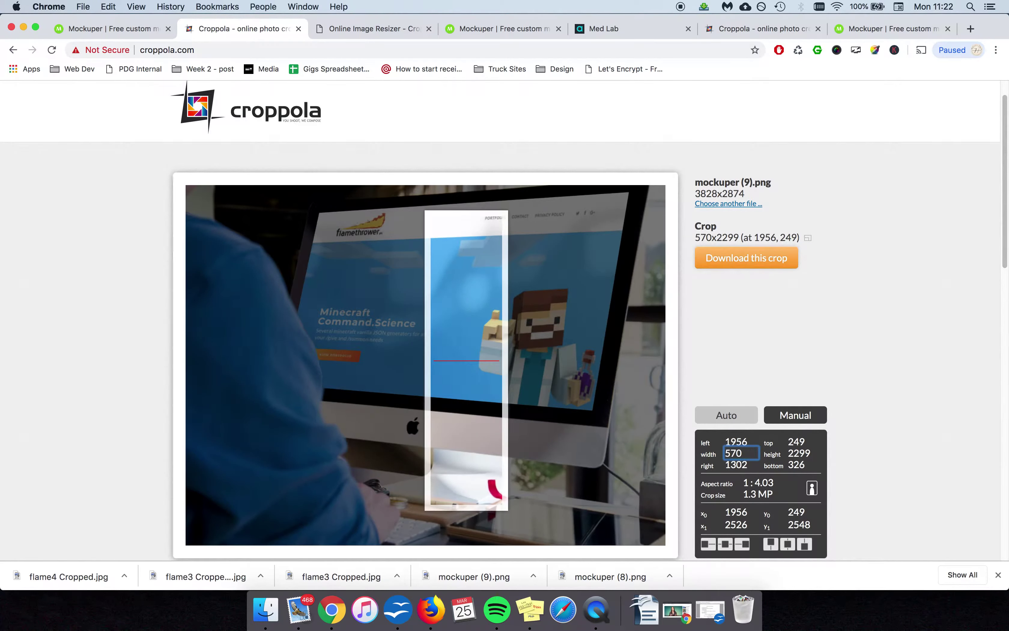
{"action": "key", "text": "Tab"}
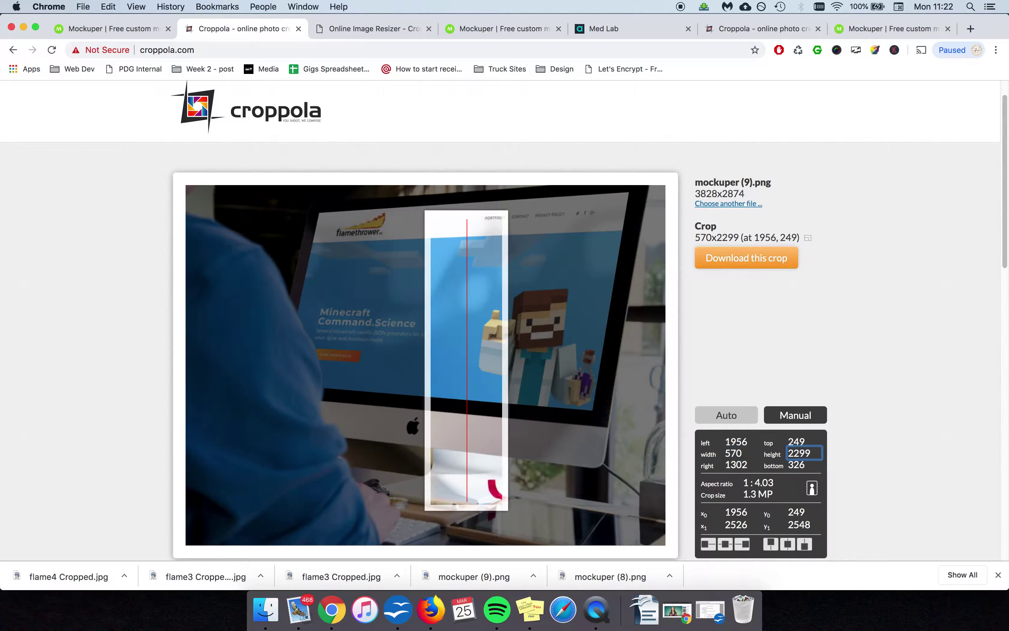
{"action": "left_click_drag", "start_coordinate": [811, 452], "coordinate": [765, 454]}
{"action": "type", "text": "405"}
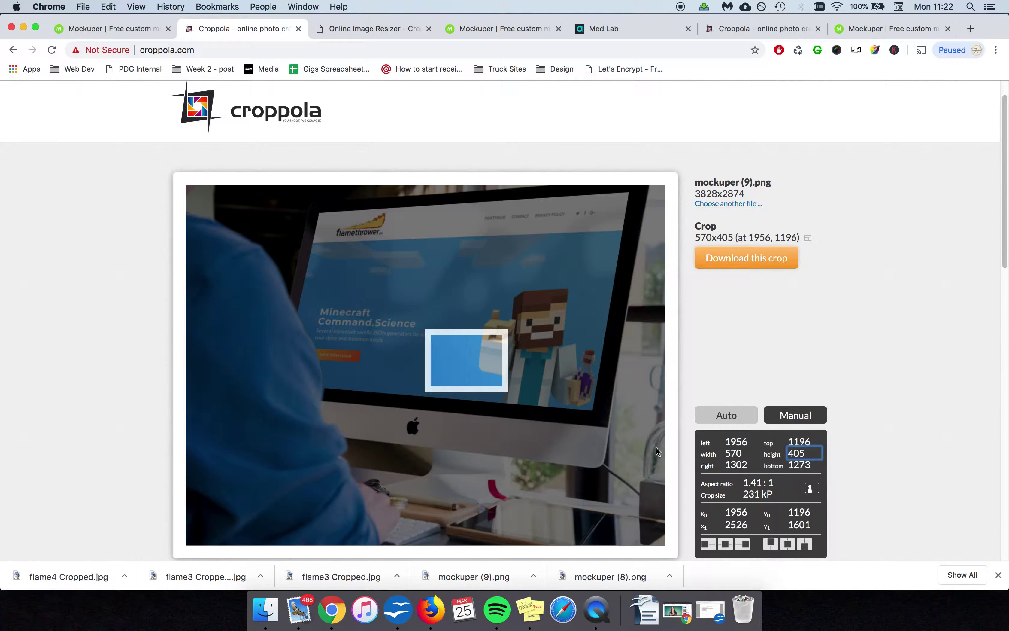
{"action": "left_click", "coordinate": [758, 482]}
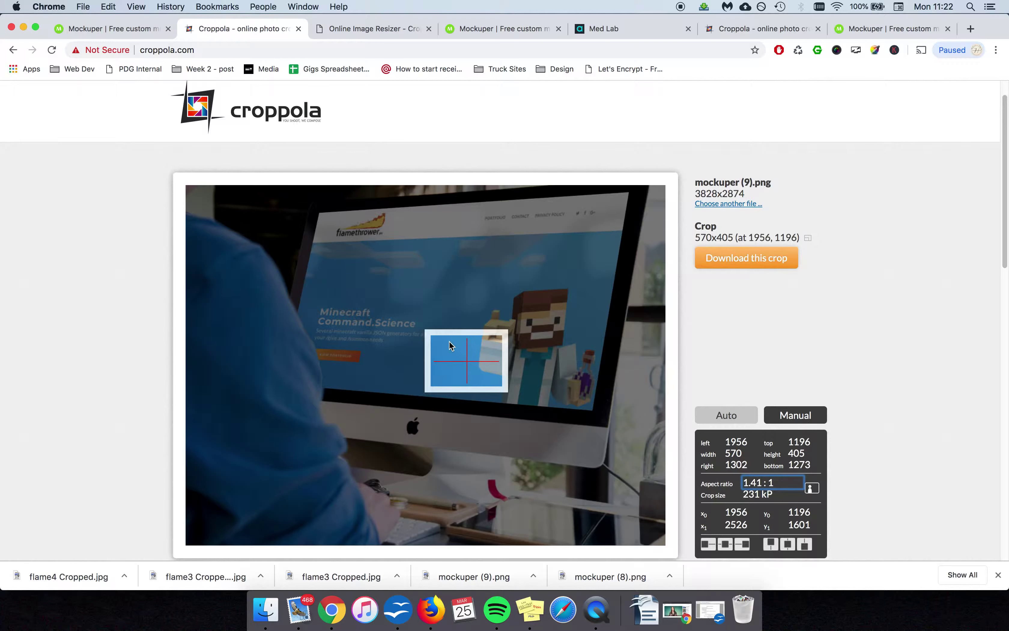
- Enlarge the crop to about 3828x2720 at a 1.41:1 ratio, spanning the full image width, and download it
{"action": "left_click_drag", "start_coordinate": [433, 338], "coordinate": [250, 225]}
{"action": "left_click_drag", "start_coordinate": [507, 385], "coordinate": [681, 507]}
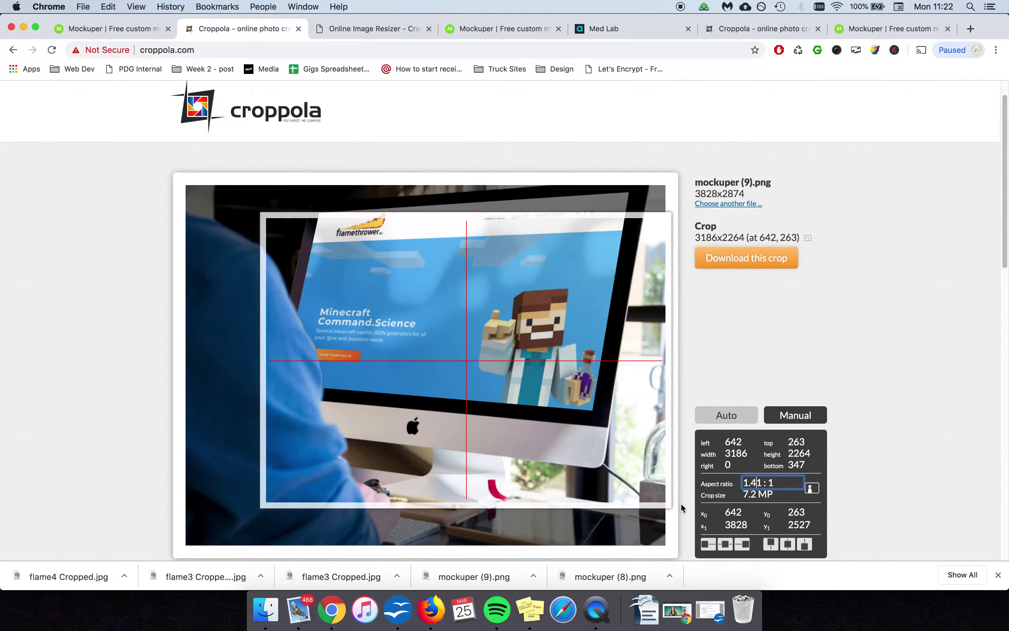
{"action": "left_click_drag", "start_coordinate": [269, 222], "coordinate": [222, 169]}
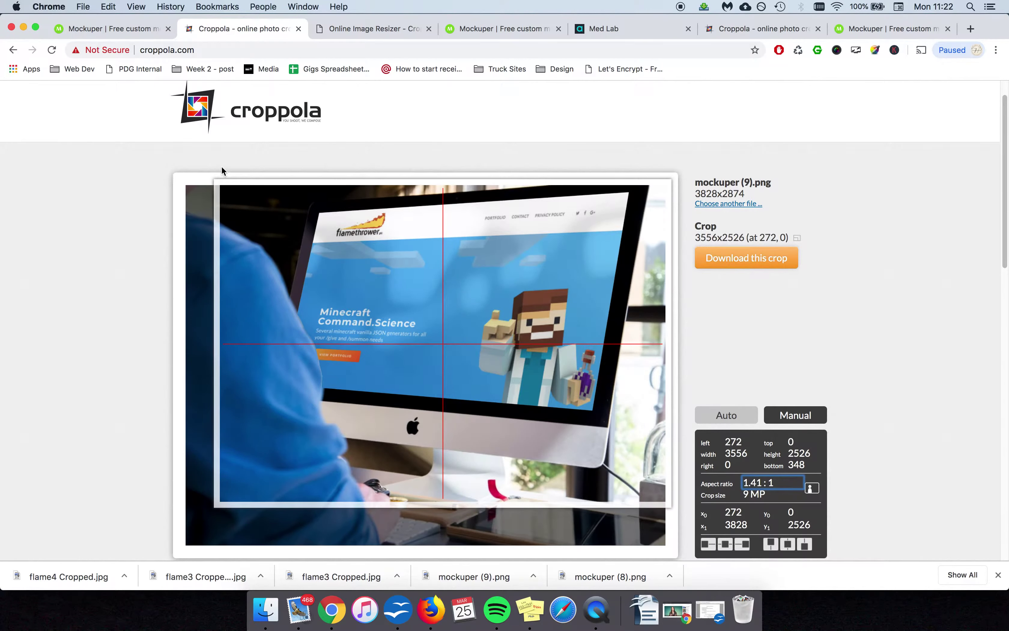
{"action": "left_click_drag", "start_coordinate": [215, 501], "coordinate": [177, 519]}
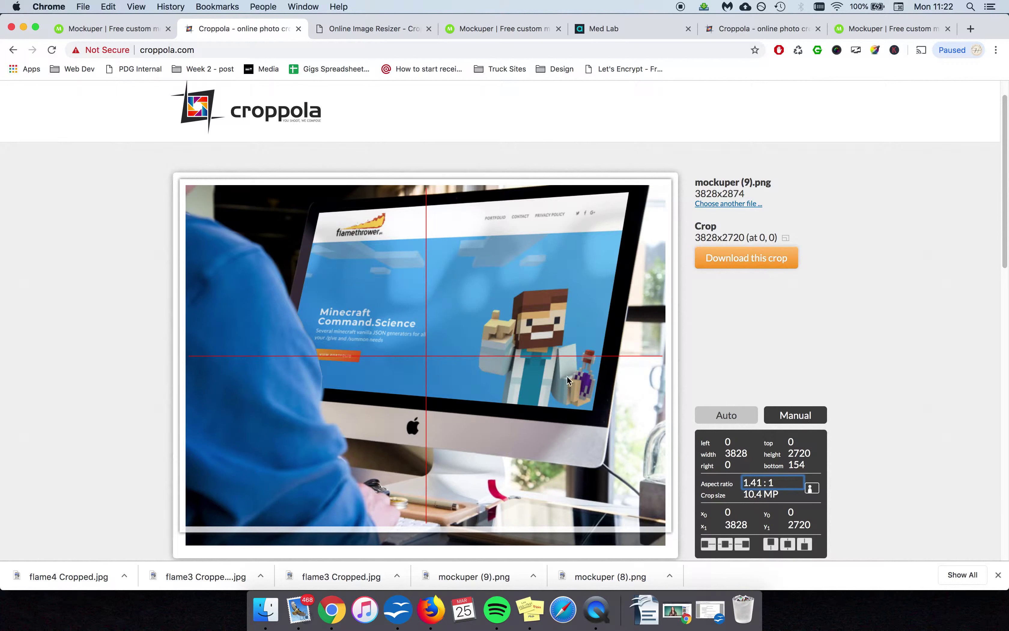
{"action": "left_click", "coordinate": [742, 259]}
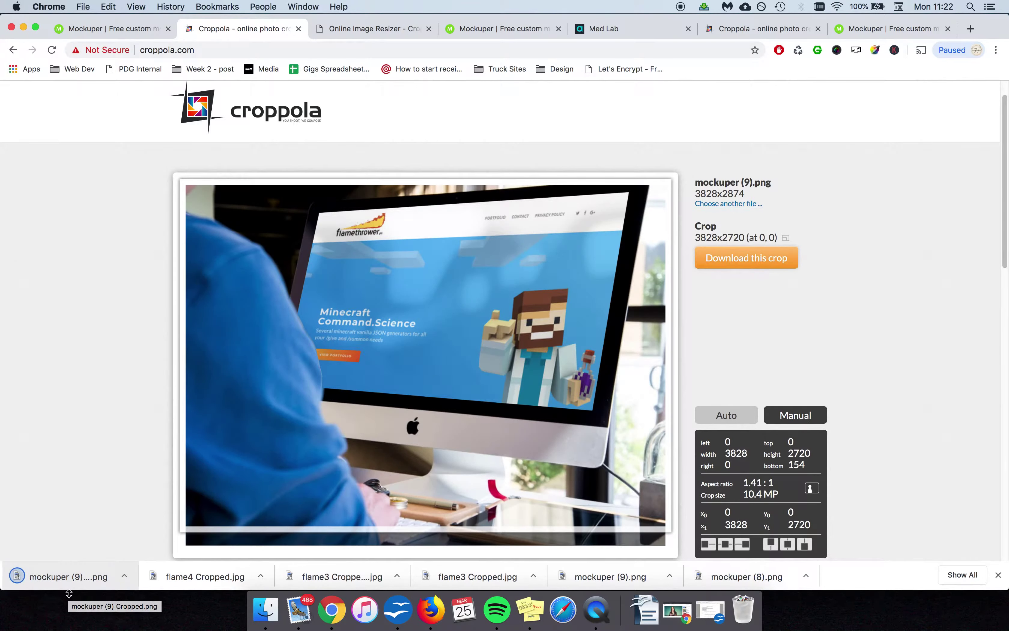
- Check the crop's width and height, and switch to ResizeImage.net to examine the resize dimensions
{"action": "left_click", "coordinate": [740, 454]}
{"action": "left_click", "coordinate": [794, 455]}
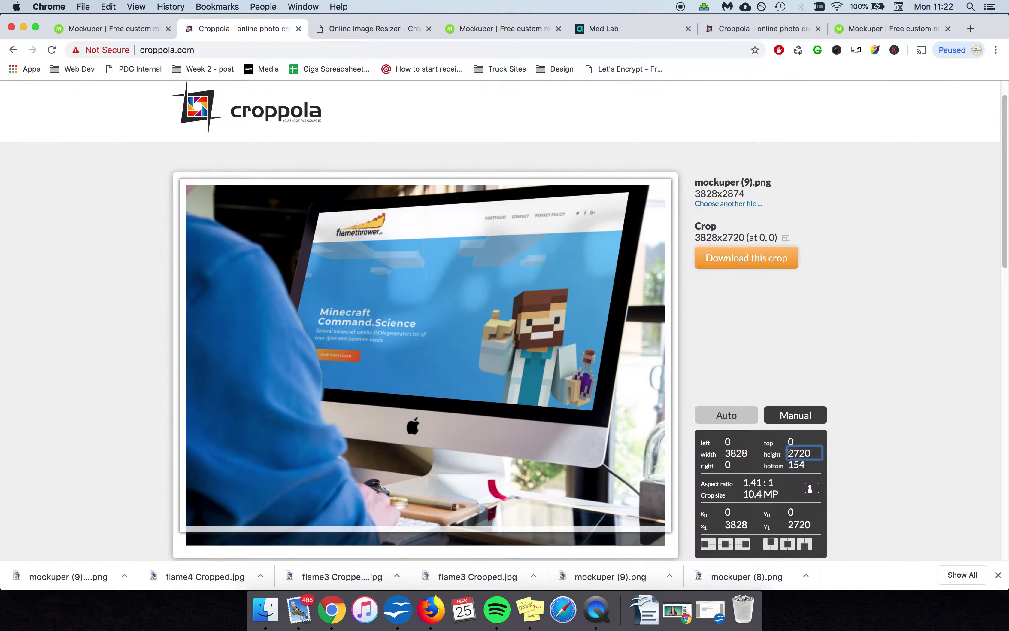
{"action": "left_click", "coordinate": [356, 29]}
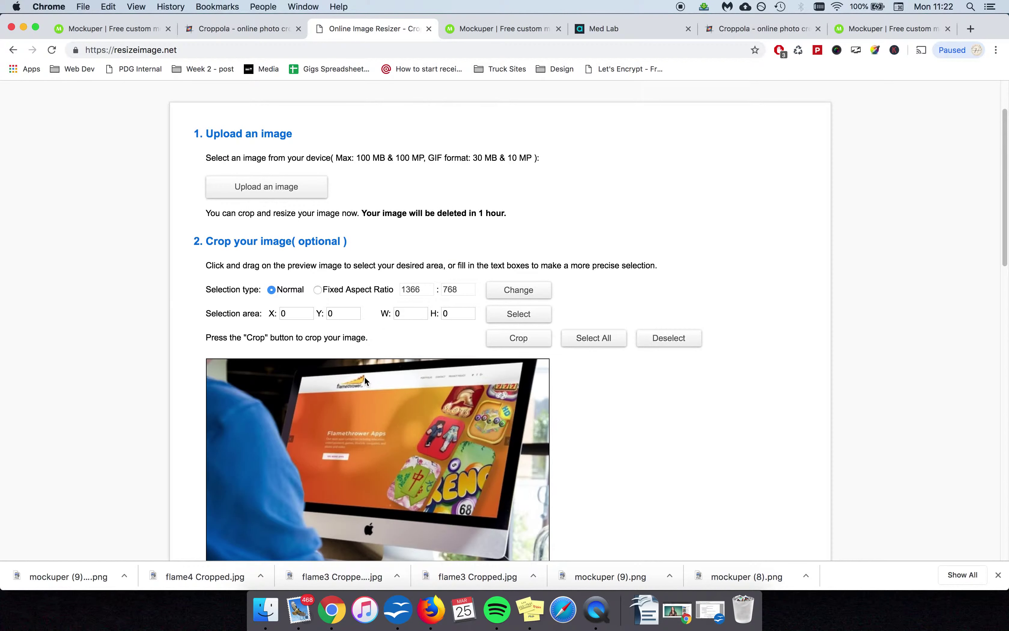
{"action": "scroll", "coordinate": [364, 376], "scroll_direction": "down", "scroll_amount": 8}
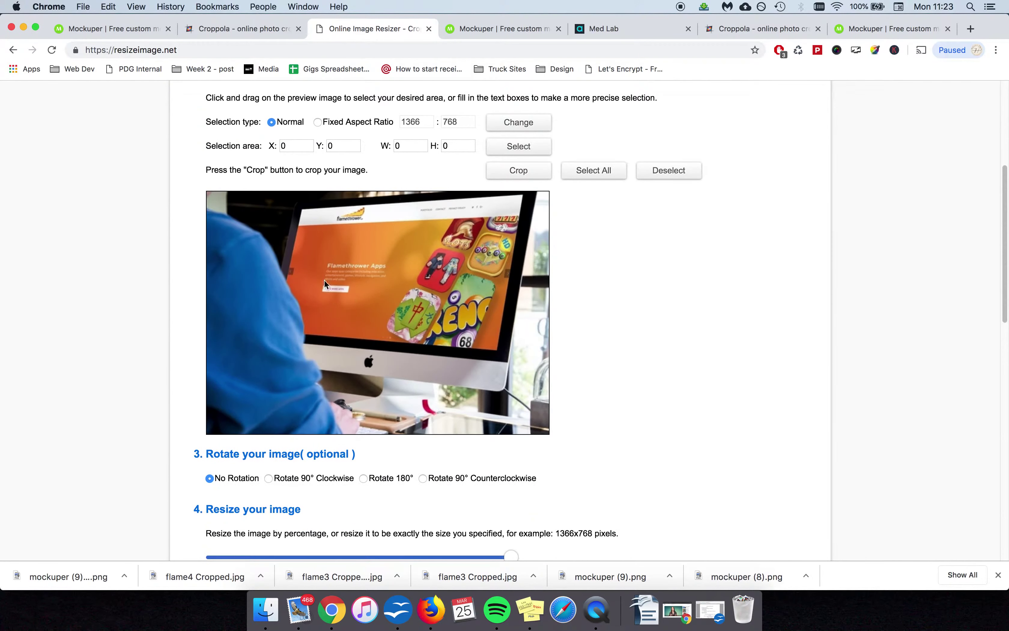
{"action": "scroll", "coordinate": [394, 300], "scroll_direction": "down", "scroll_amount": 8}
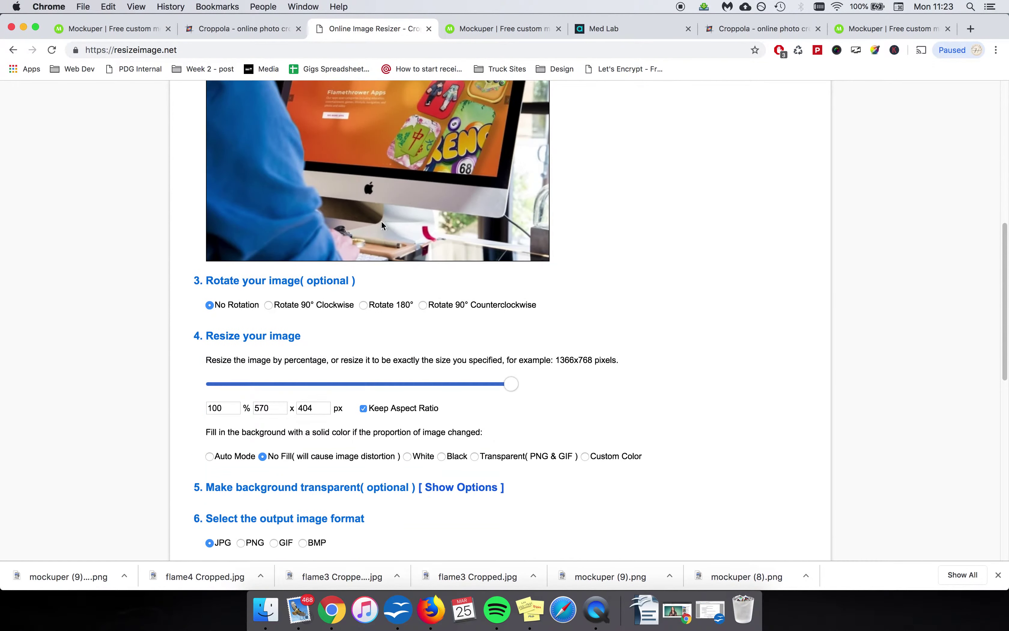
{"action": "left_click_drag", "start_coordinate": [278, 408], "coordinate": [244, 413]}
{"action": "scroll", "coordinate": [245, 413], "scroll_direction": "up", "scroll_amount": 15}
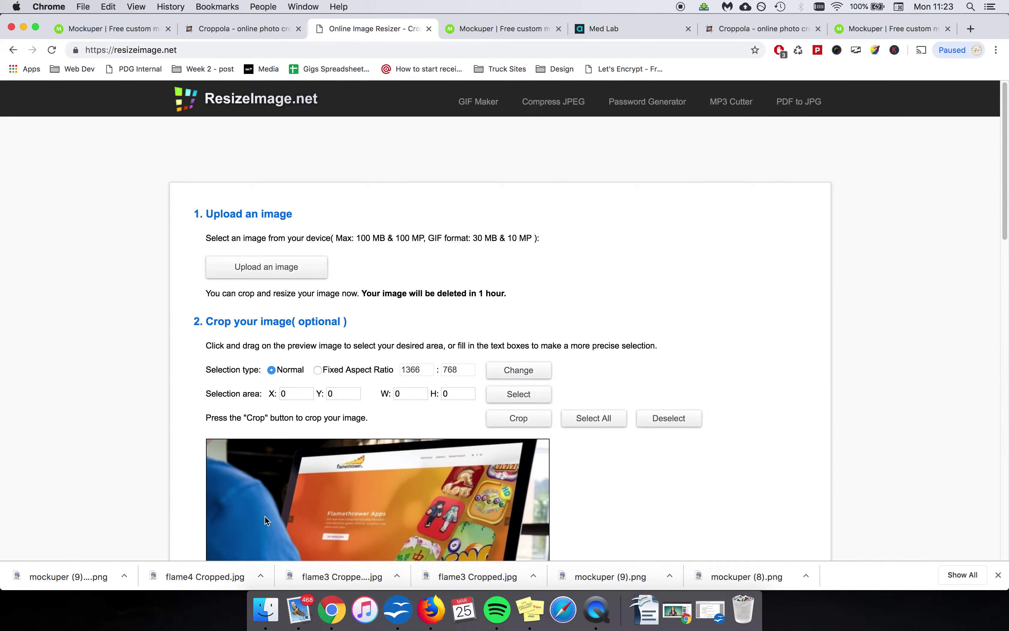
- Upload mockuper (9).png from the Downloads folder to ResizeImage.net
{"action": "left_click", "coordinate": [250, 270]}
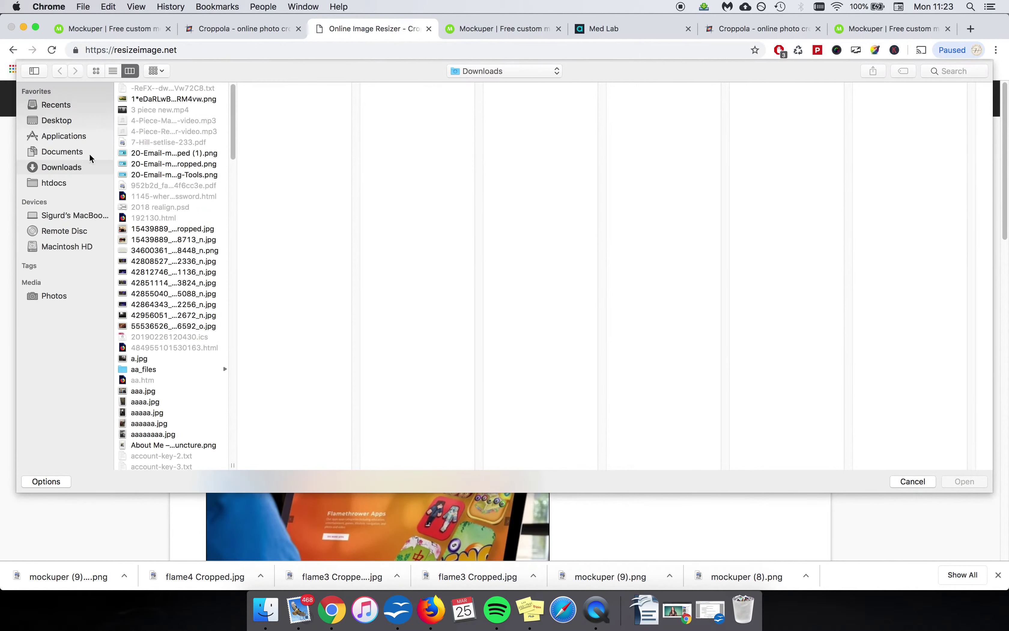
{"action": "scroll", "coordinate": [190, 302], "scroll_direction": "down", "scroll_amount": 15}
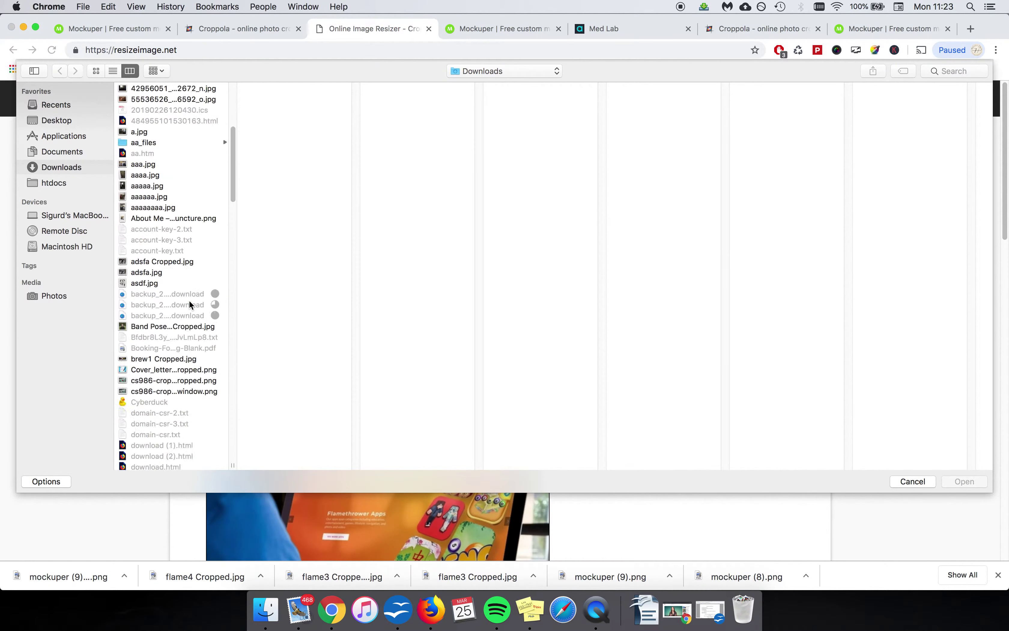
{"action": "key", "text": "m"}
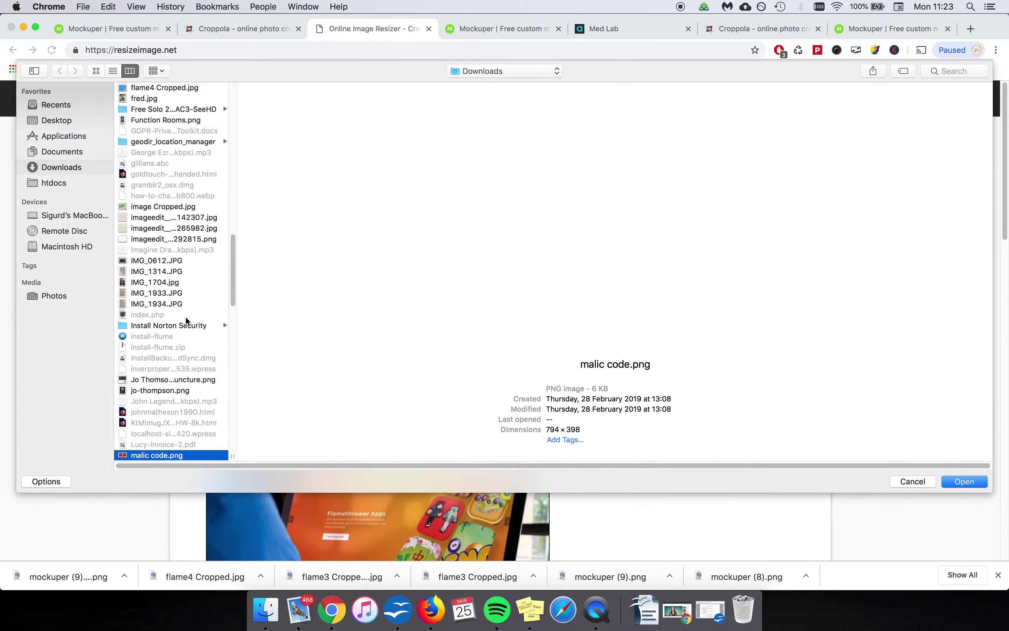
{"action": "scroll", "coordinate": [186, 315], "scroll_direction": "down", "scroll_amount": 5}
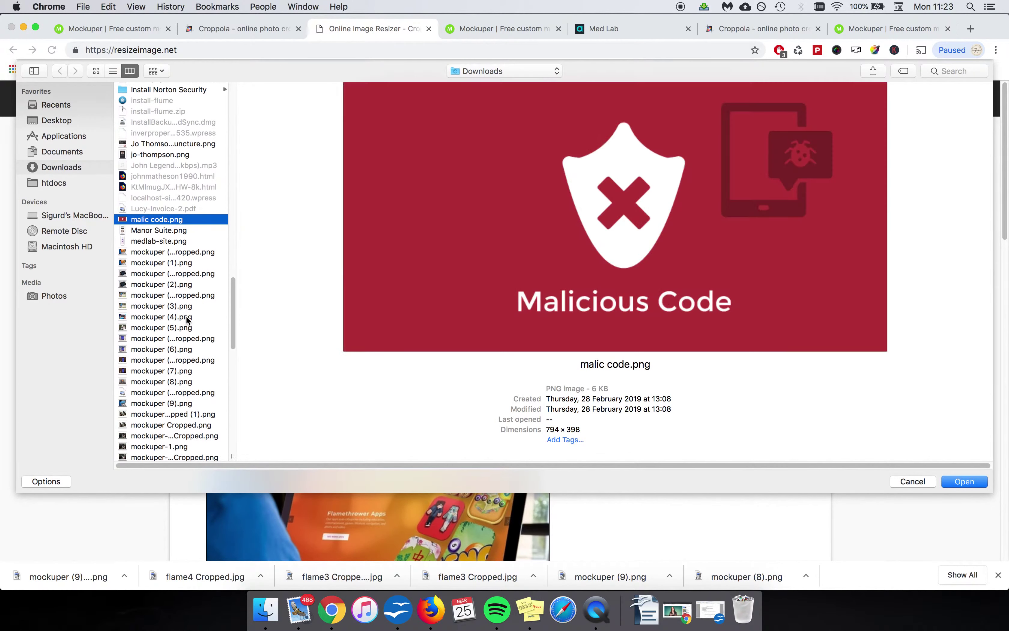
{"action": "left_click", "coordinate": [175, 403]}
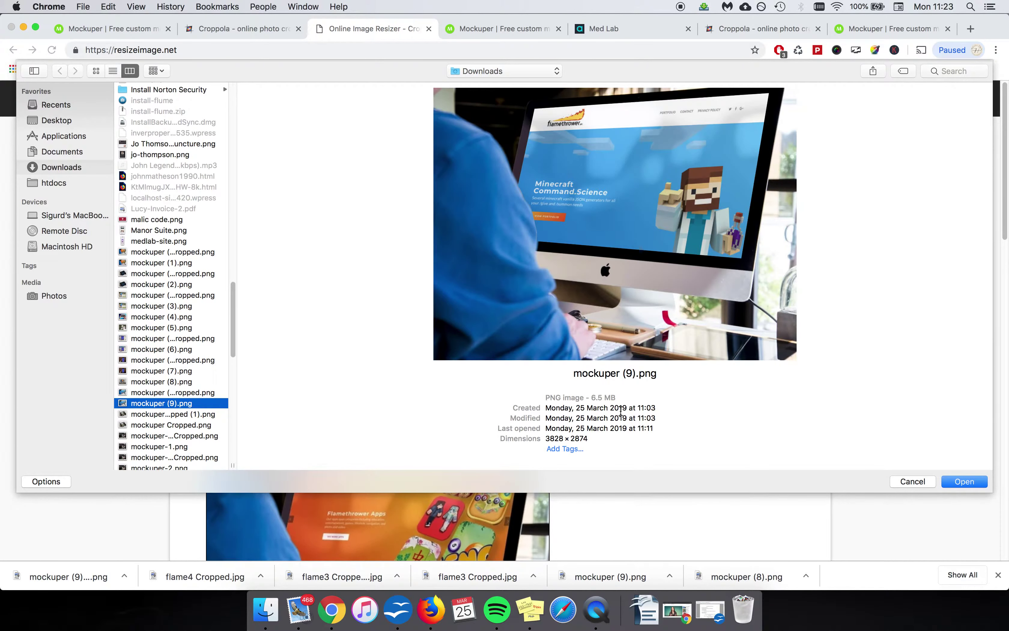
{"action": "left_click", "coordinate": [978, 482]}
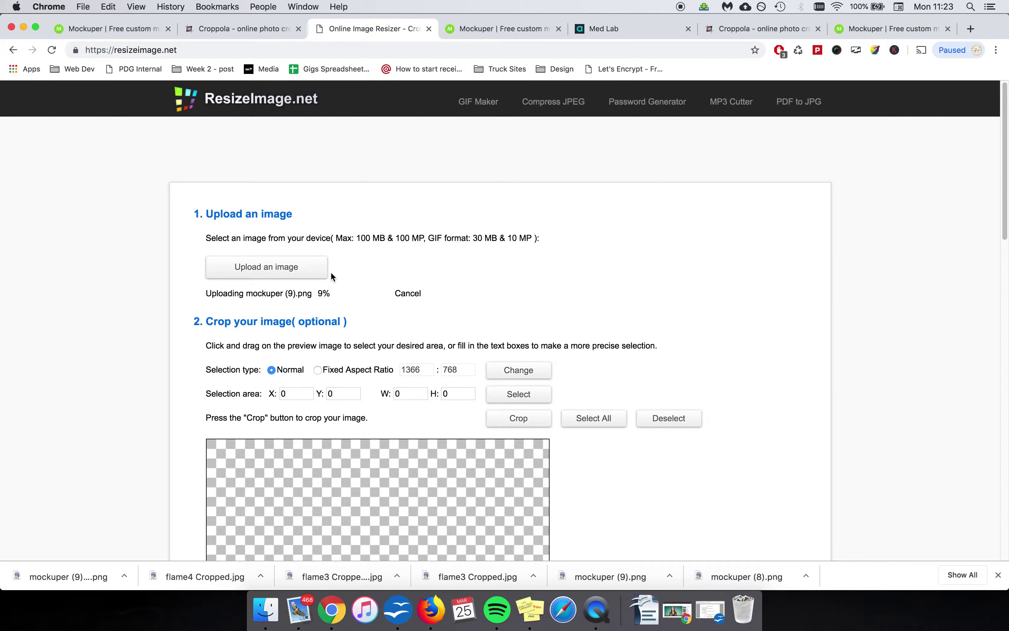
{"action": "scroll", "coordinate": [327, 297], "scroll_direction": "down", "scroll_amount": 10}
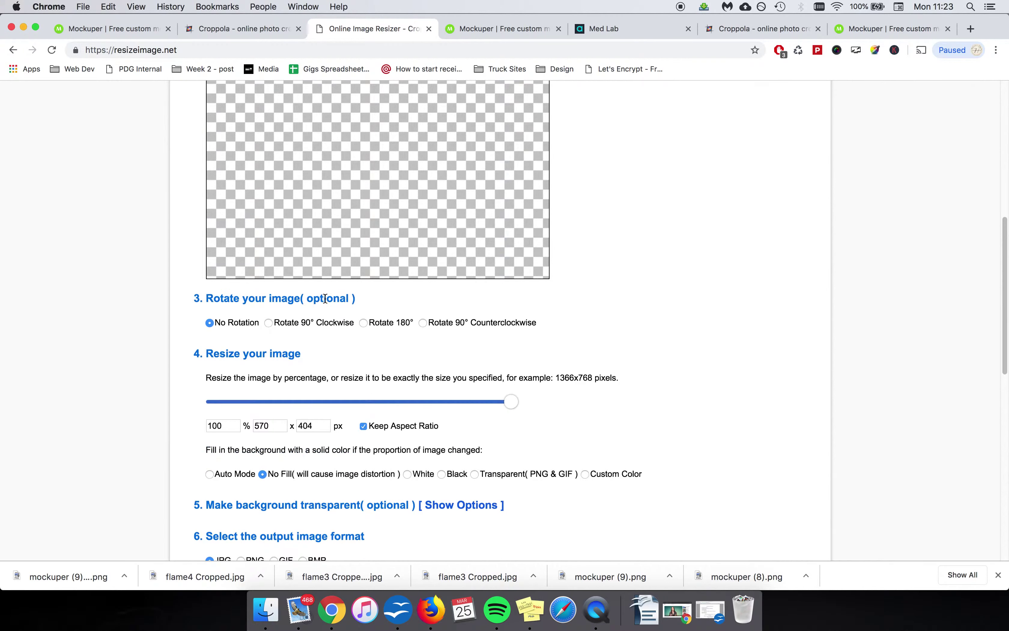
- Turn off Keep Aspect Ratio and check the resize width and height while the image uploads
{"action": "left_click", "coordinate": [318, 426]}
{"action": "scroll", "coordinate": [321, 413], "scroll_direction": "up", "scroll_amount": 10}
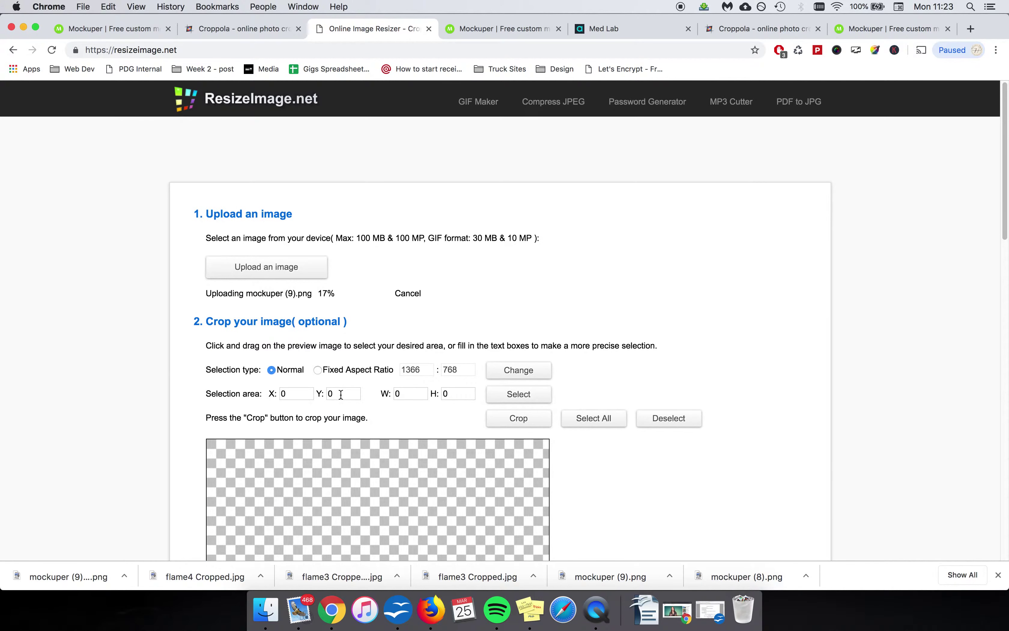
{"action": "scroll", "coordinate": [386, 313], "scroll_direction": "down", "scroll_amount": 10}
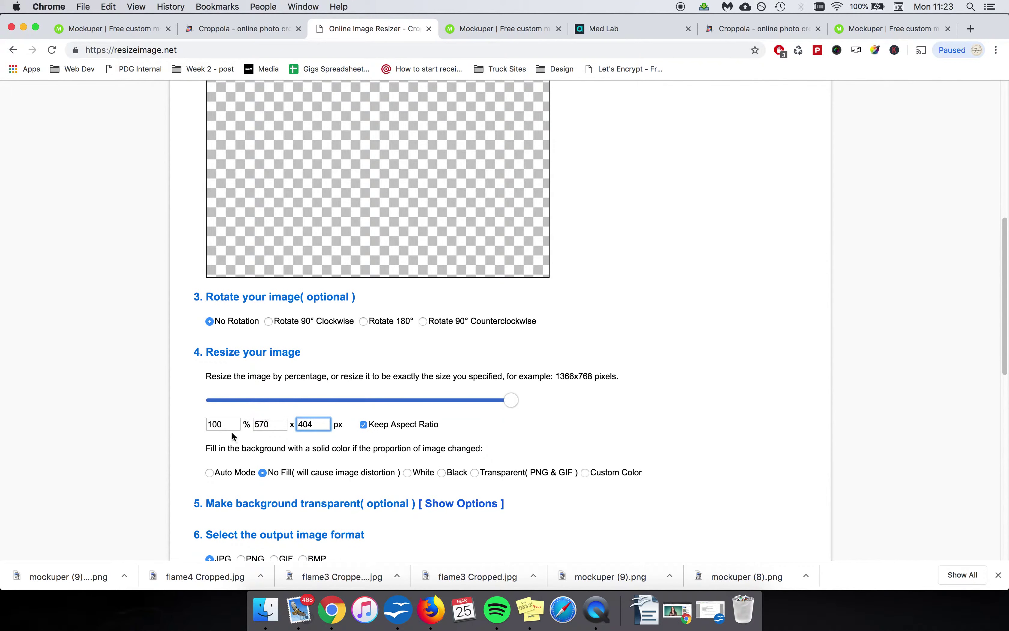
{"action": "left_click", "coordinate": [273, 422]}
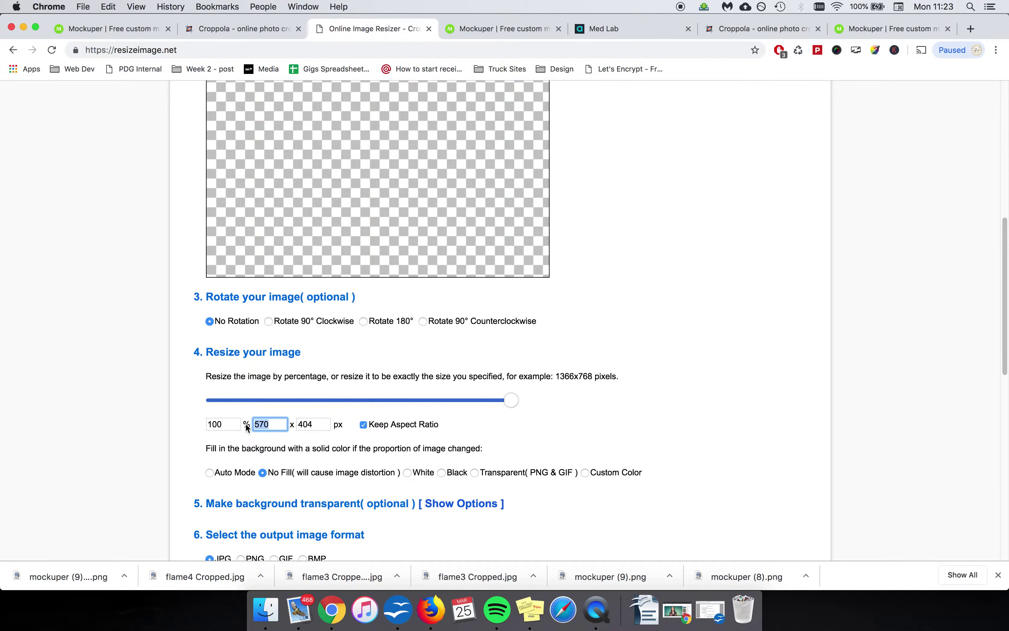
{"action": "left_click", "coordinate": [318, 423]}
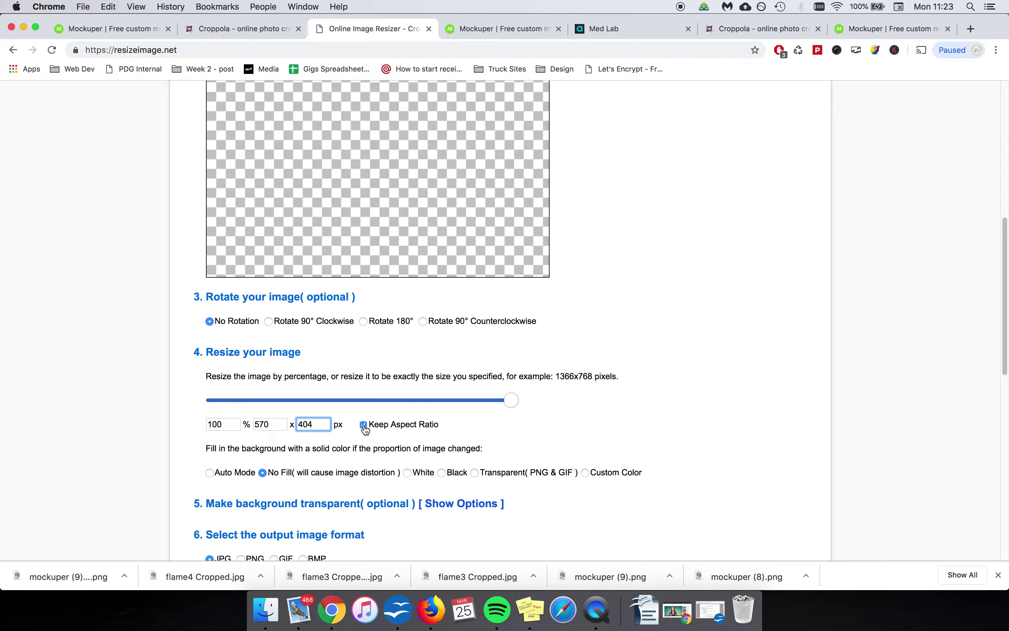
{"action": "left_click", "coordinate": [364, 426]}
{"action": "left_click", "coordinate": [317, 424]}
{"action": "scroll", "coordinate": [335, 335], "scroll_direction": "up", "scroll_amount": 9}
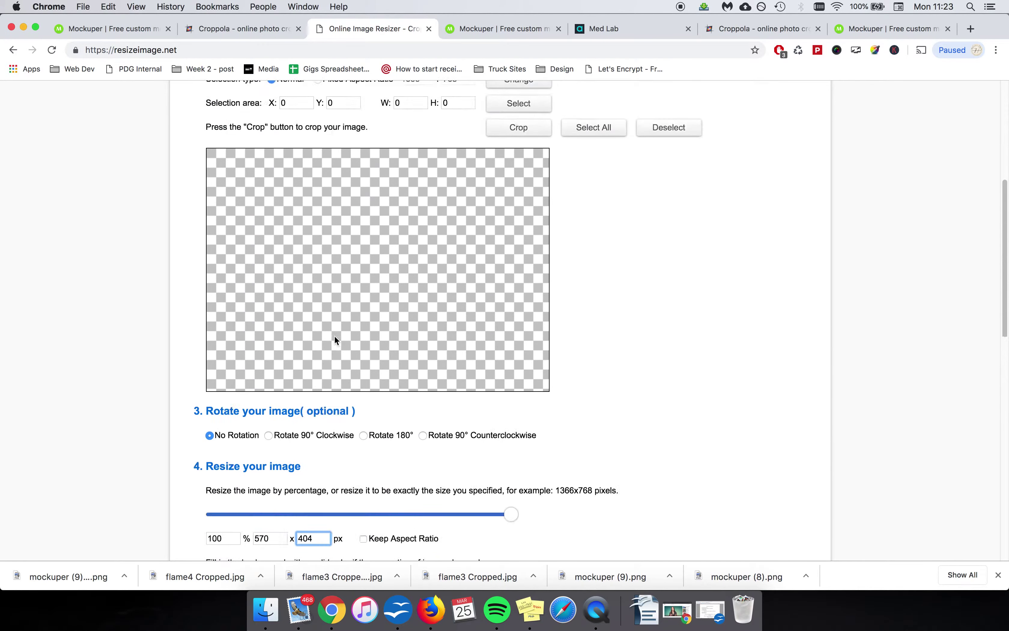
{"action": "scroll", "coordinate": [334, 336], "scroll_direction": "down", "scroll_amount": 10}
{"action": "scroll", "coordinate": [335, 337], "scroll_direction": "down", "scroll_amount": 5}
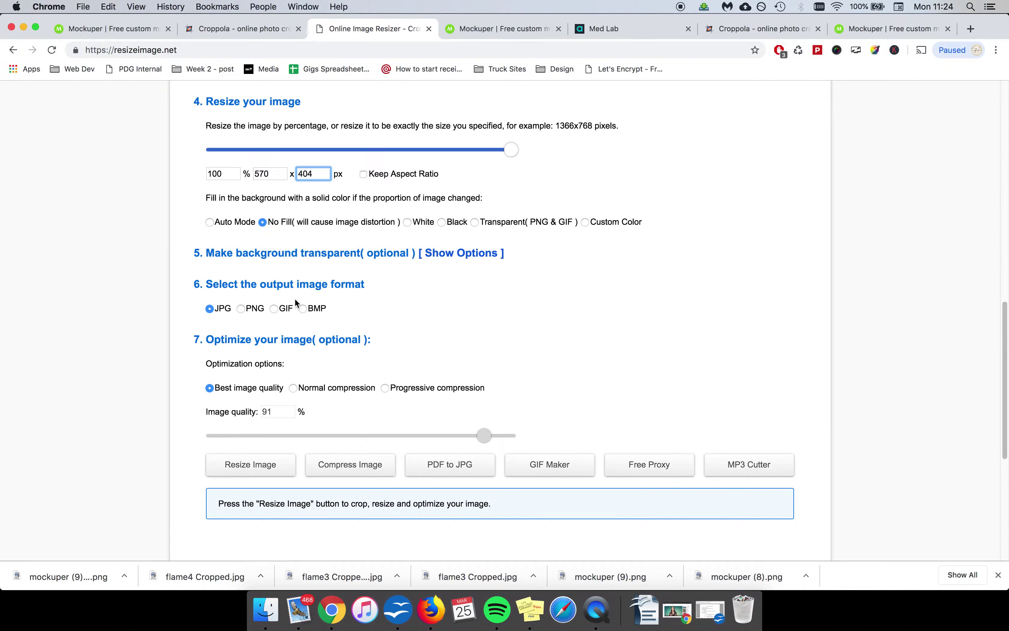
{"action": "double_click", "coordinate": [276, 174]}
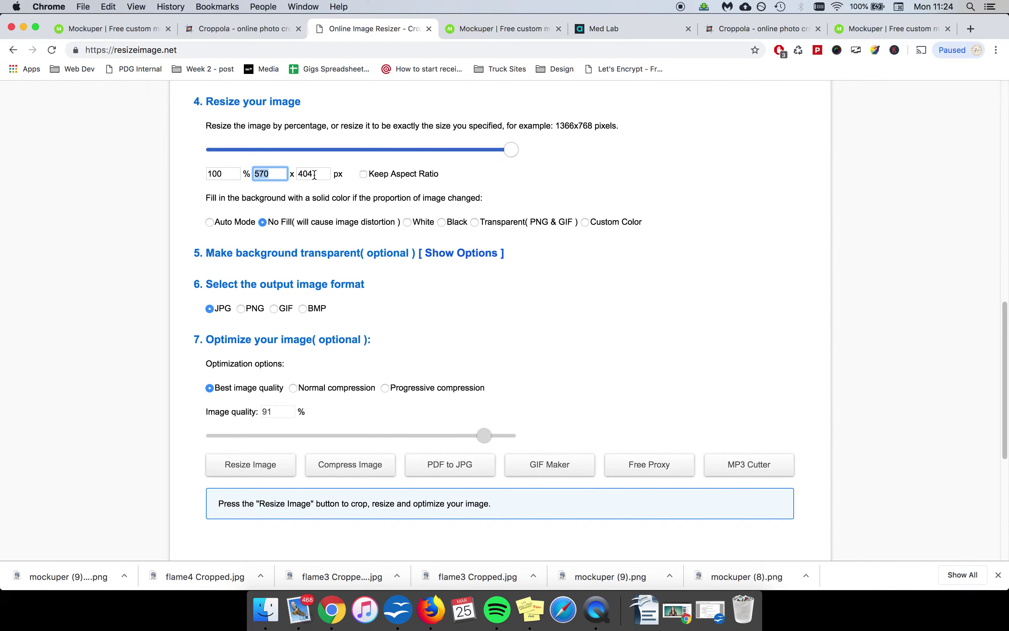
- Set the uploaded image's resize width to 570 px with Keep Aspect Ratio enabled
{"action": "scroll", "coordinate": [314, 175], "scroll_direction": "up", "scroll_amount": 10}
{"action": "scroll", "coordinate": [314, 174], "scroll_direction": "down", "scroll_amount": 3}
{"action": "scroll", "coordinate": [315, 179], "scroll_direction": "up", "scroll_amount": 3}
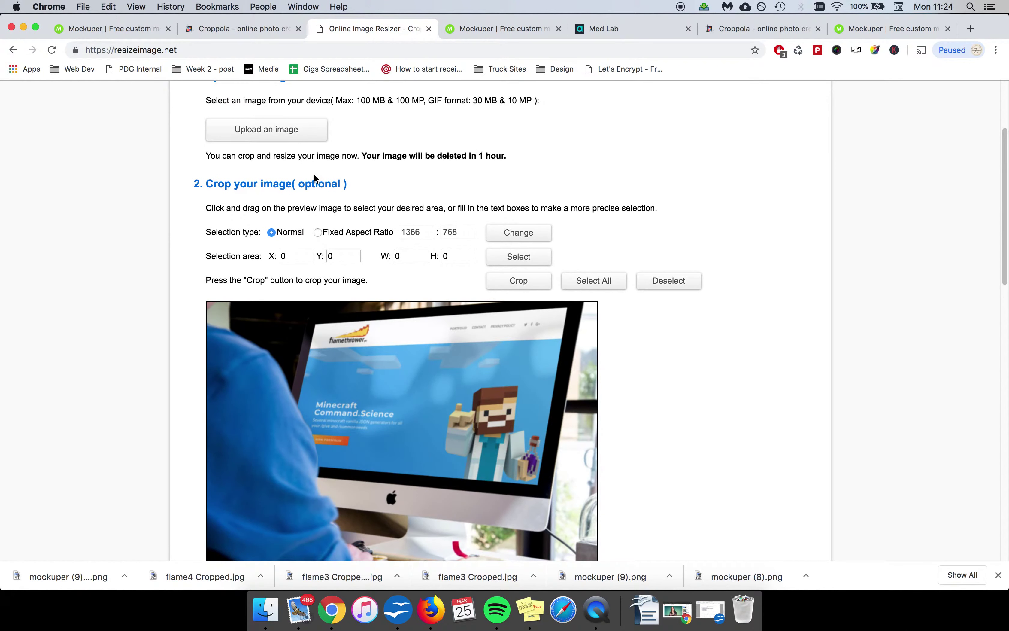
{"action": "scroll", "coordinate": [313, 199], "scroll_direction": "up", "scroll_amount": 2}
{"action": "scroll", "coordinate": [313, 199], "scroll_direction": "down", "scroll_amount": 2}
{"action": "scroll", "coordinate": [314, 203], "scroll_direction": "down", "scroll_amount": 10}
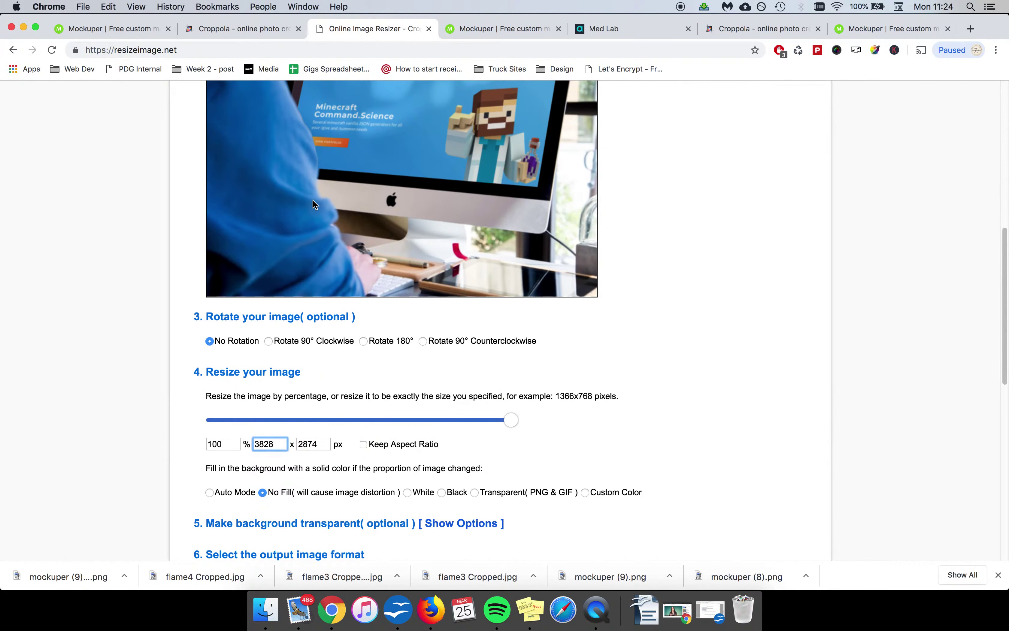
{"action": "double_click", "coordinate": [263, 443]}
{"action": "left_click", "coordinate": [363, 444]}
{"action": "left_click_drag", "start_coordinate": [510, 420], "coordinate": [198, 443]}
{"action": "type", "text": "570"}
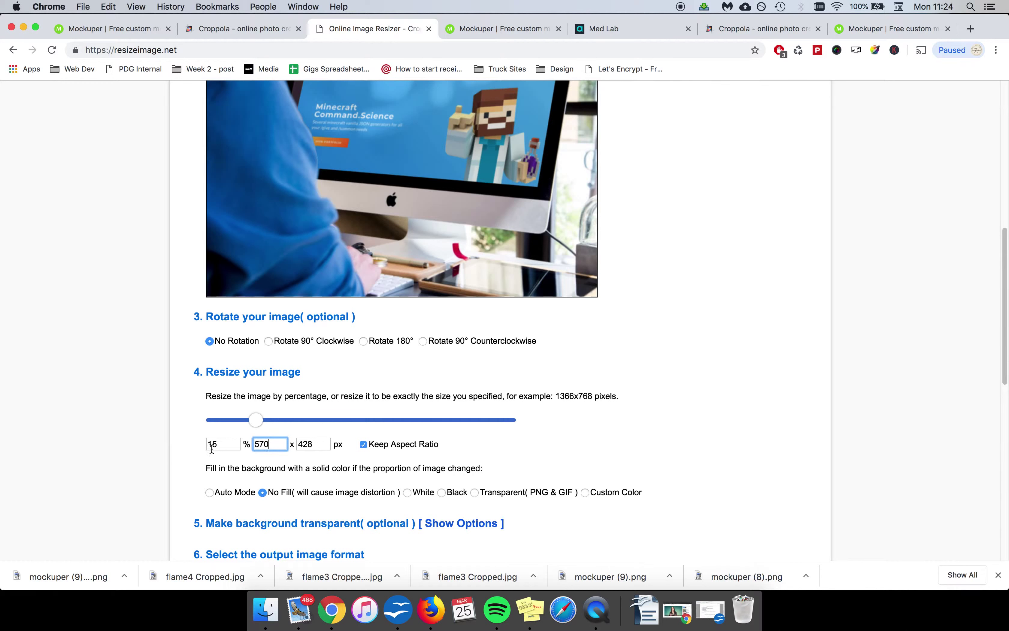
- Turn off Keep Aspect Ratio and set the resize height to 405 px
{"action": "left_click", "coordinate": [487, 453]}
{"action": "double_click", "coordinate": [316, 444]}
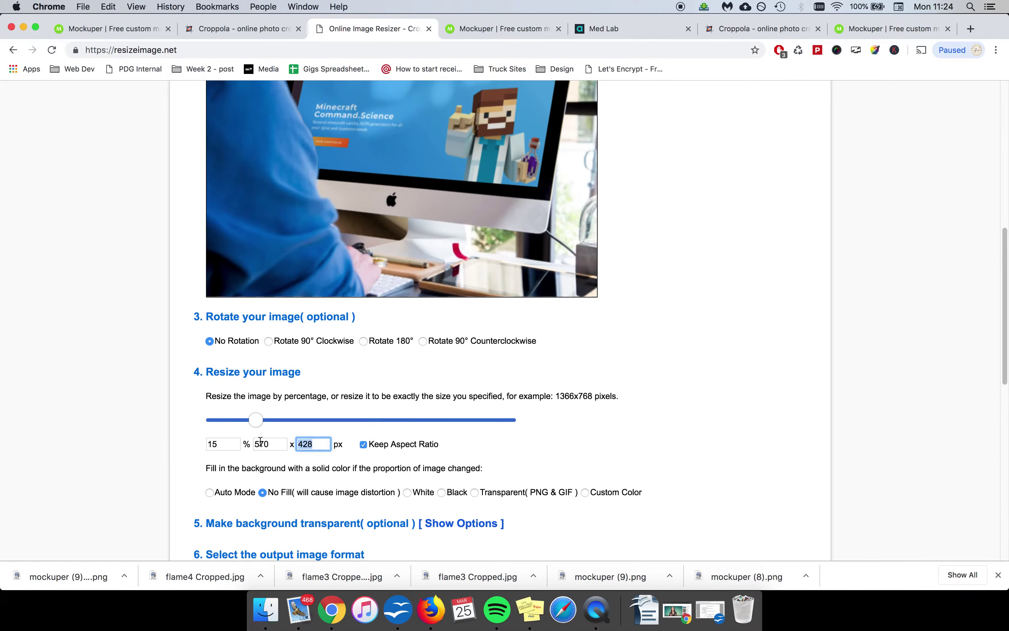
{"action": "left_click", "coordinate": [367, 446]}
{"action": "double_click", "coordinate": [328, 444]}
{"action": "type", "text": "405"}
- Review the image preview and set the output image format to JPG
{"action": "scroll", "coordinate": [542, 354], "scroll_direction": "up", "scroll_amount": 5}
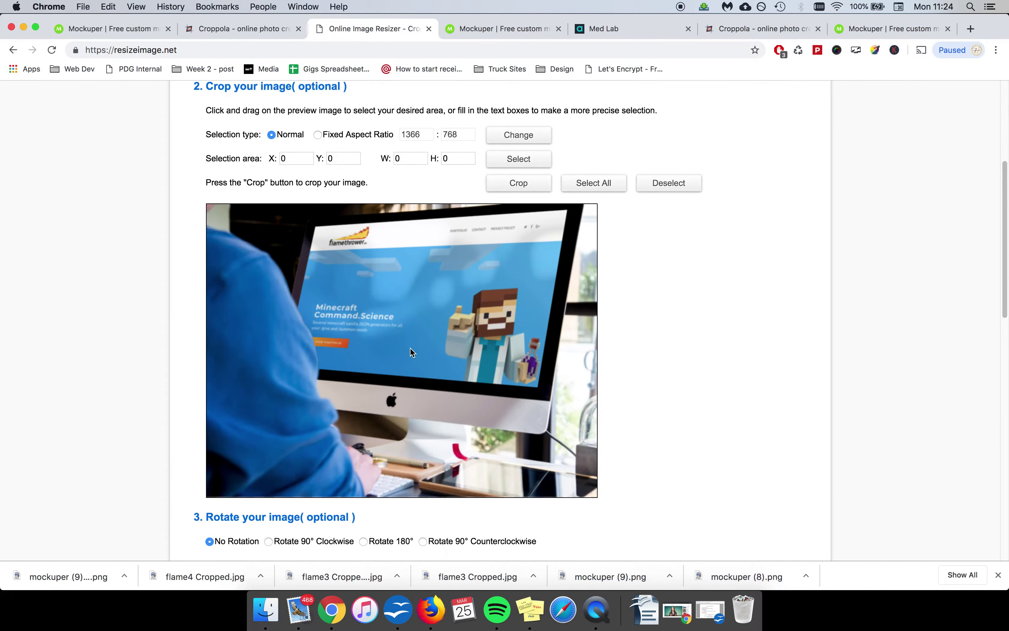
{"action": "scroll", "coordinate": [409, 350], "scroll_direction": "up", "scroll_amount": 5}
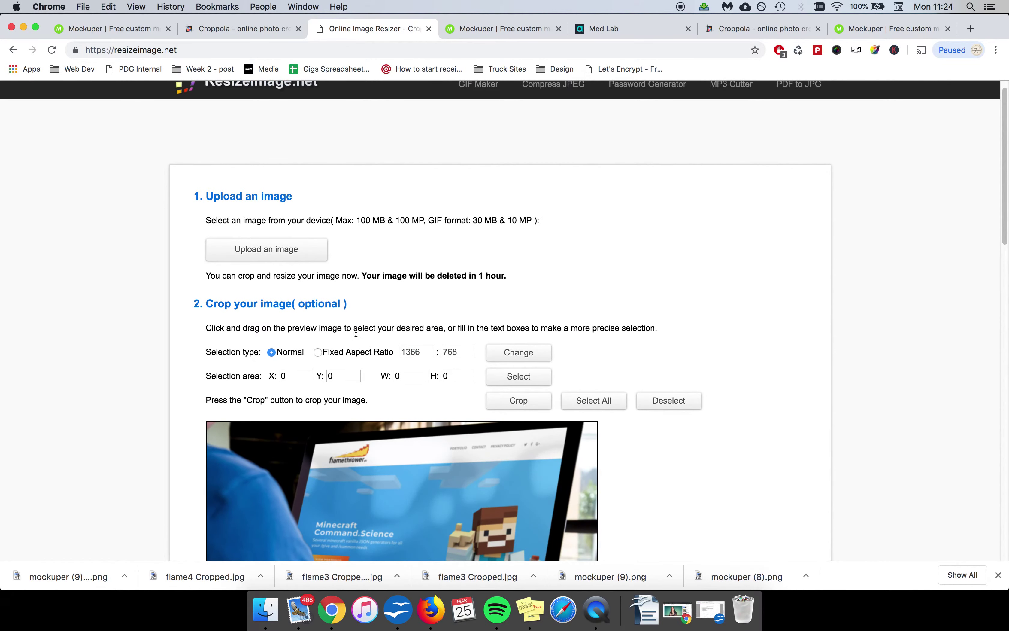
{"action": "scroll", "coordinate": [355, 332], "scroll_direction": "down", "scroll_amount": 13}
{"action": "scroll", "coordinate": [358, 336], "scroll_direction": "down", "scroll_amount": 5}
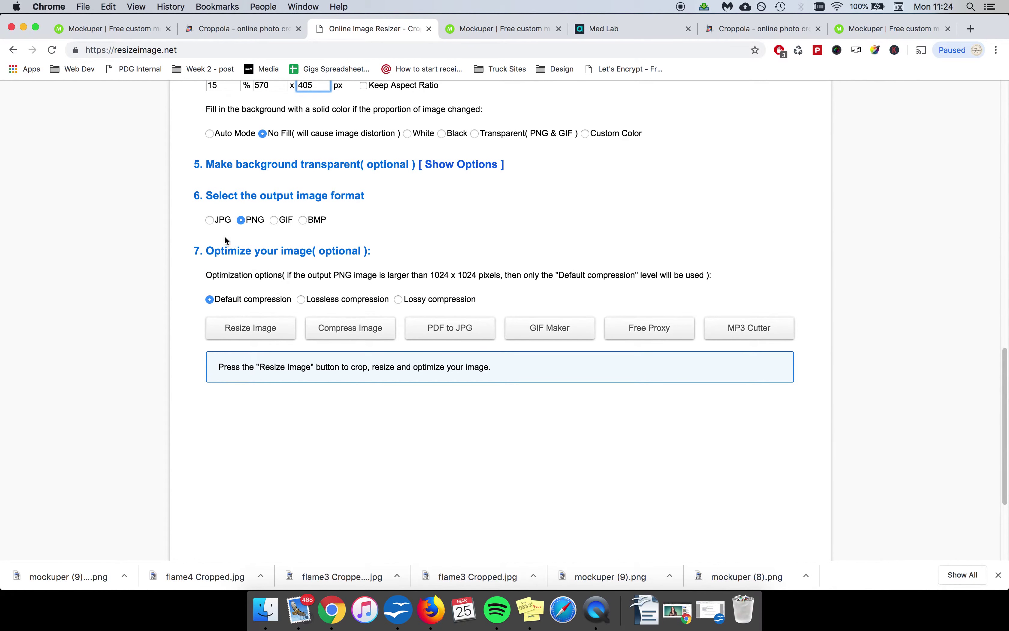
{"action": "left_click", "coordinate": [211, 220]}
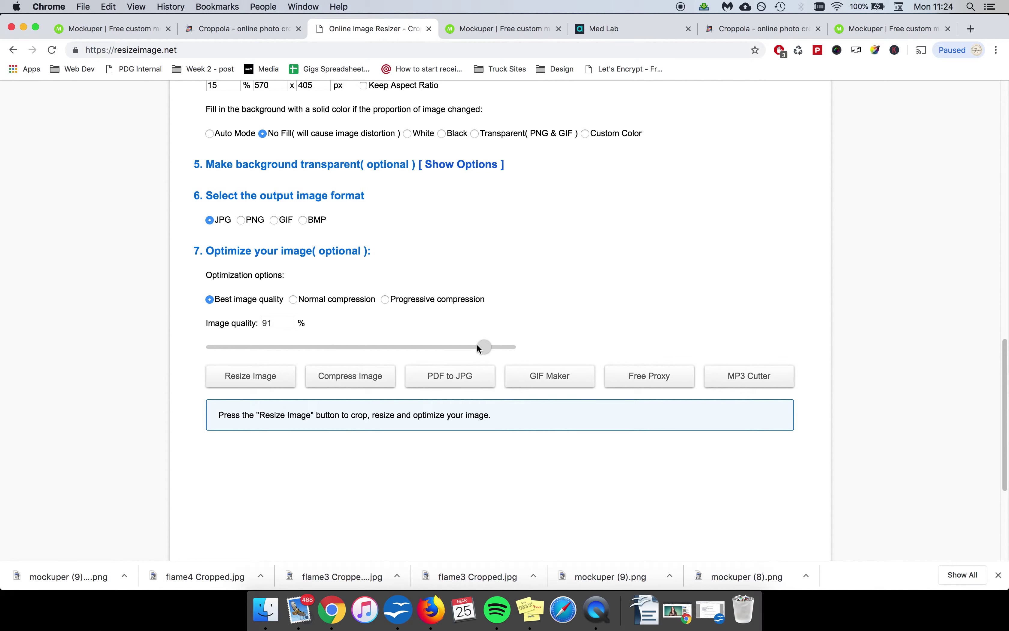
- Set the optimization to Normal compression with 84% image quality and resize the image
{"action": "left_click", "coordinate": [293, 300]}
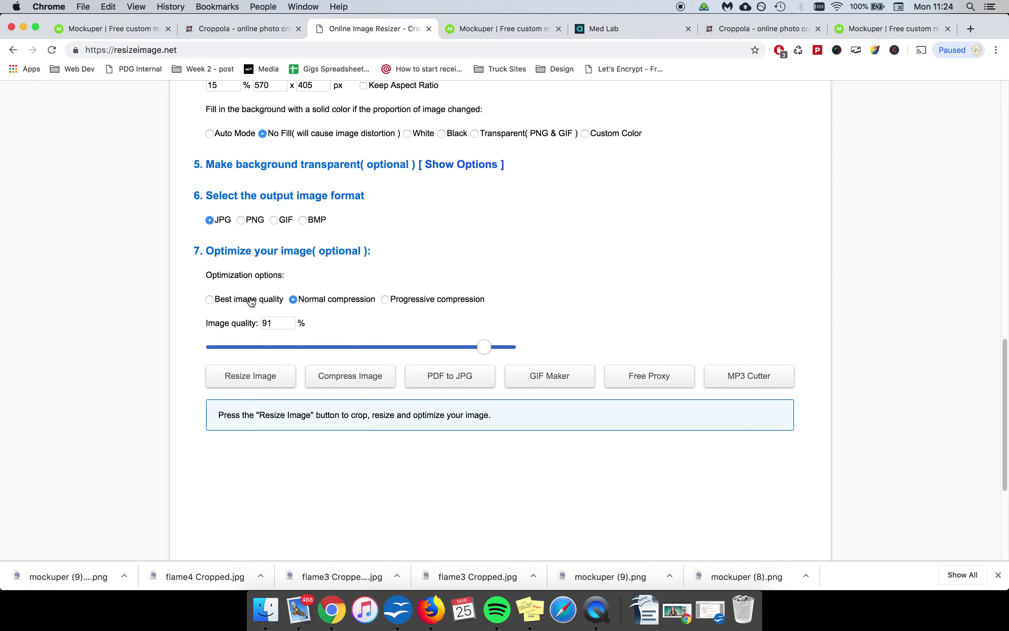
{"action": "left_click", "coordinate": [209, 299]}
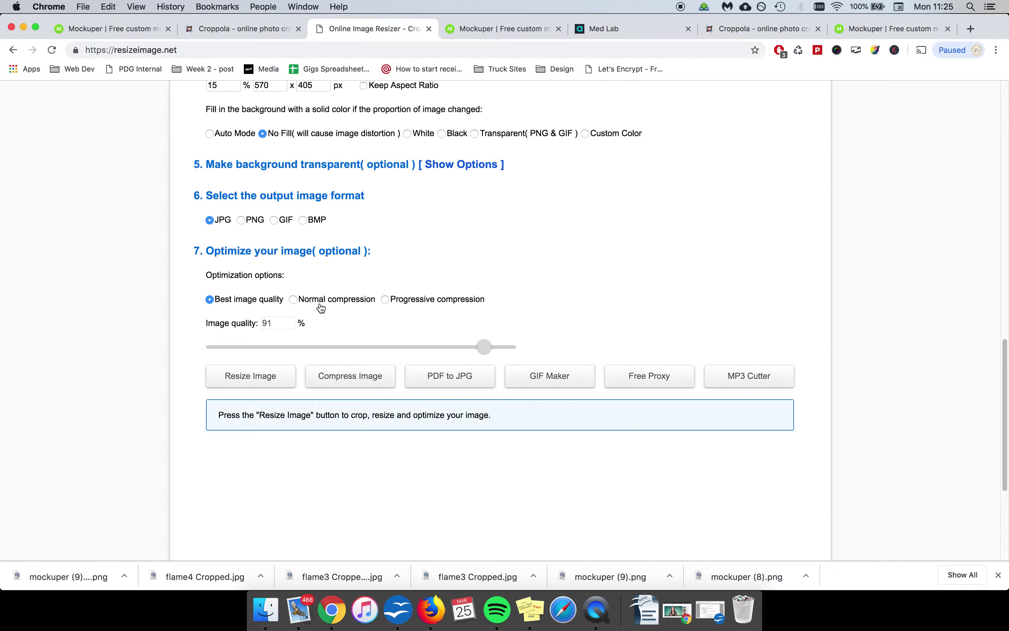
{"action": "left_click", "coordinate": [293, 299]}
{"action": "left_click_drag", "start_coordinate": [468, 354], "coordinate": [462, 350]}
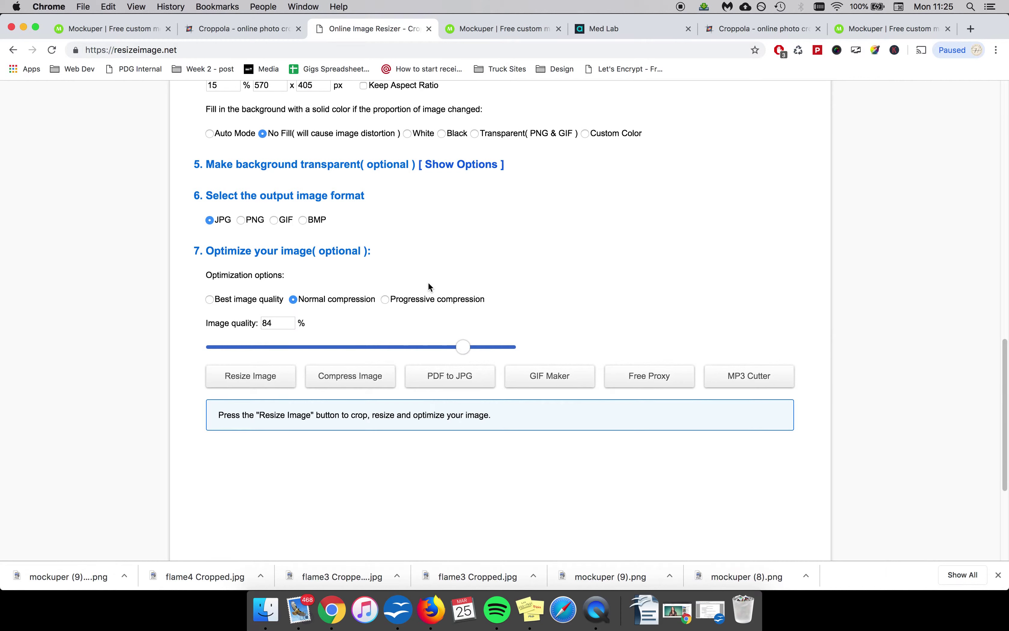
{"action": "left_click", "coordinate": [273, 378]}
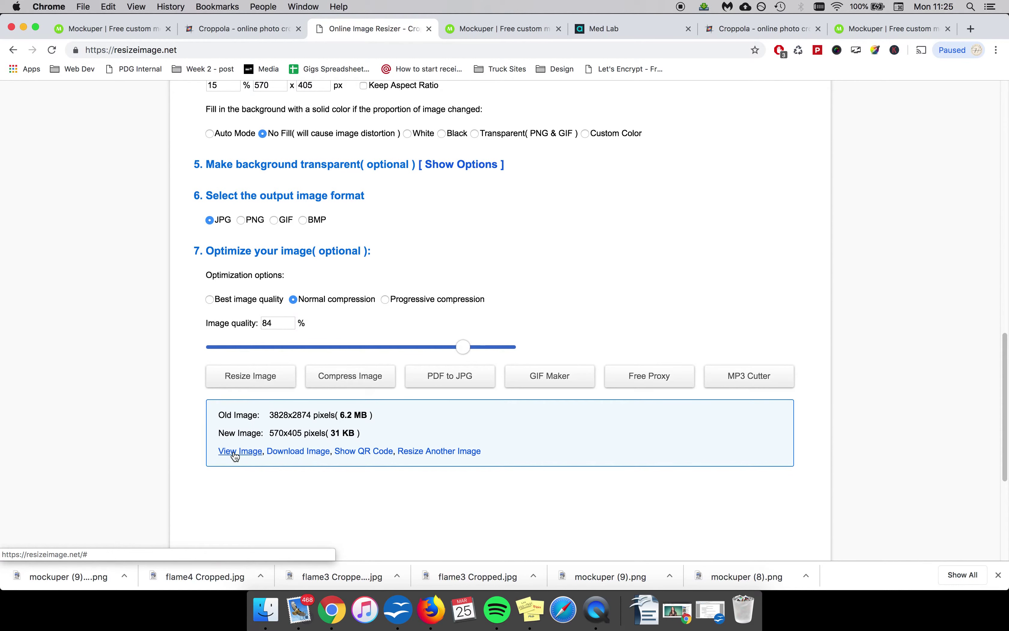
- View the resized image and inspect its img element in the browser's developer tools
{"action": "left_click", "coordinate": [236, 454]}
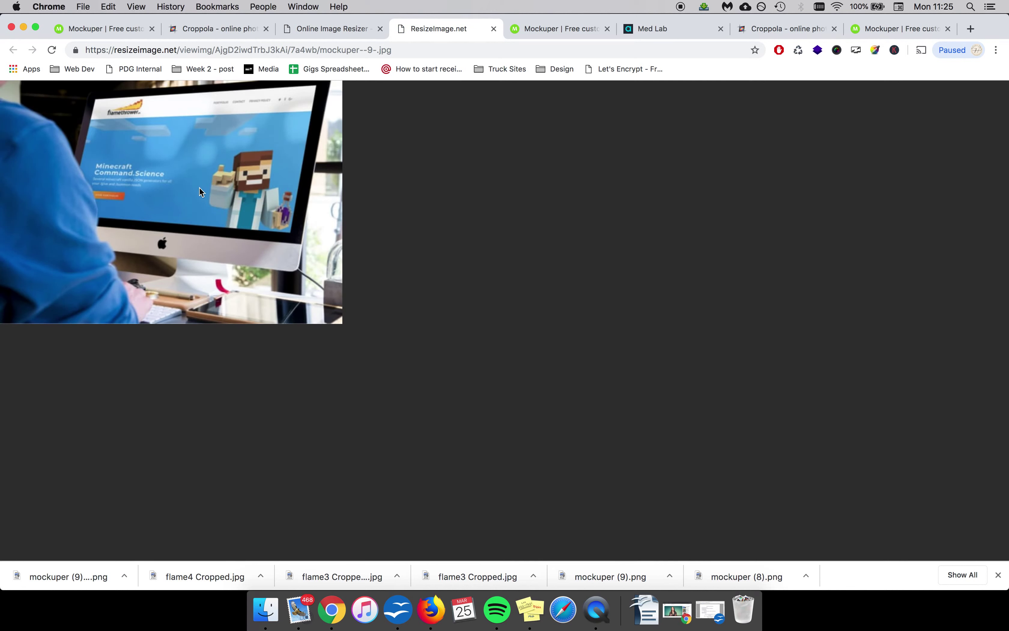
{"action": "right_click", "coordinate": [199, 216]}
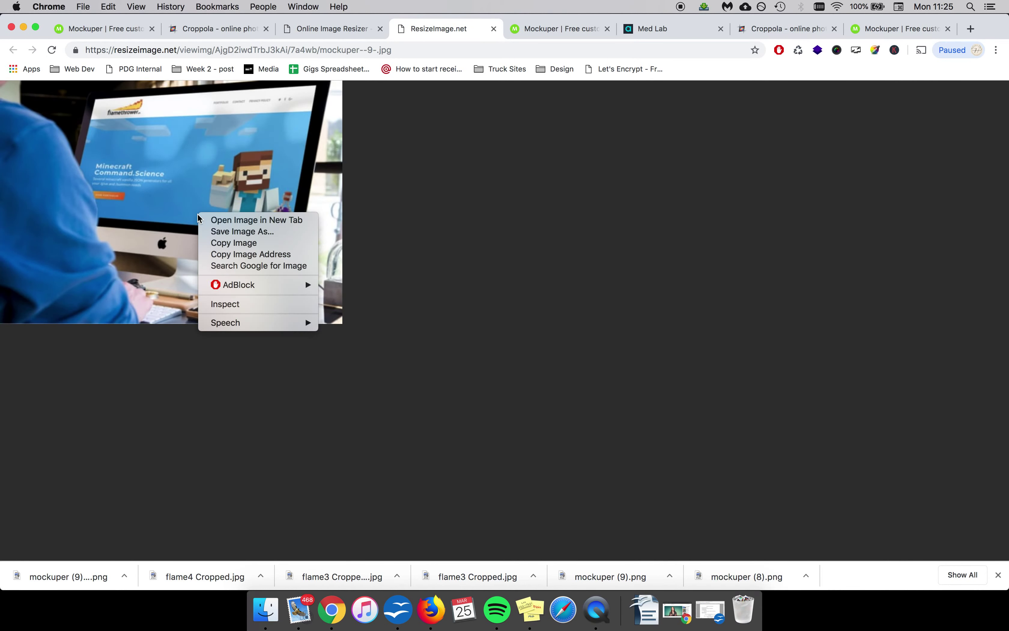
{"action": "left_click", "coordinate": [259, 307]}
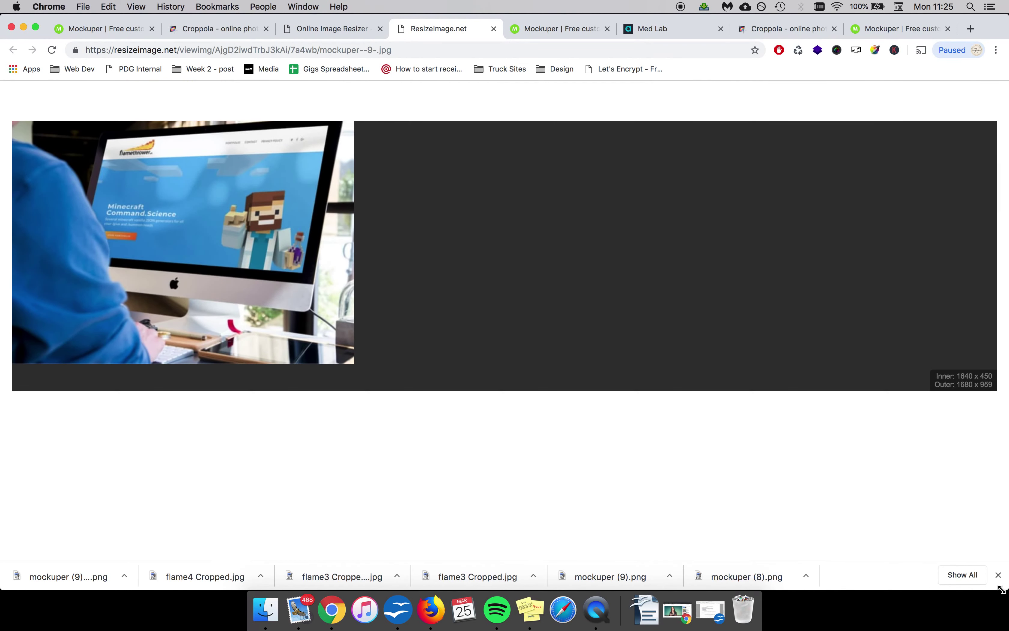
{"action": "left_click", "coordinate": [998, 575]}
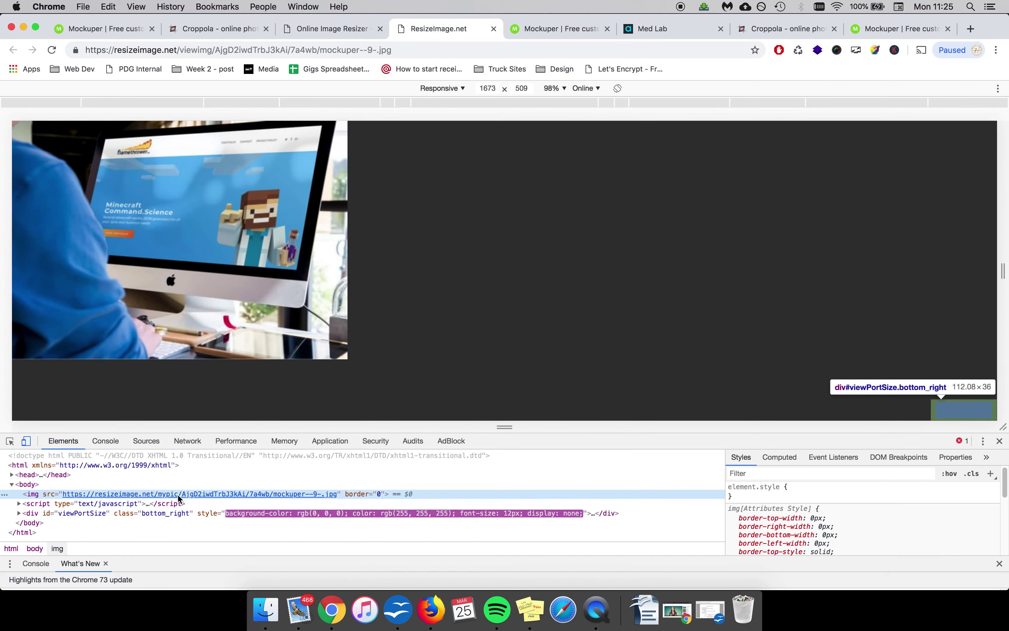
{"action": "mouse_move", "coordinate": [179, 494]}
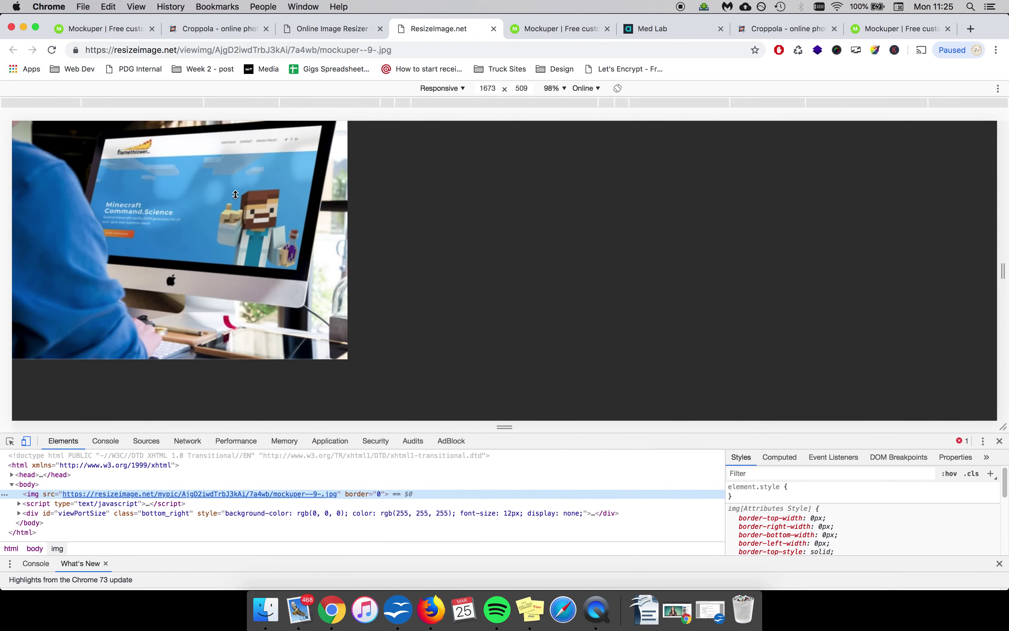
{"action": "left_click", "coordinate": [82, 29]}
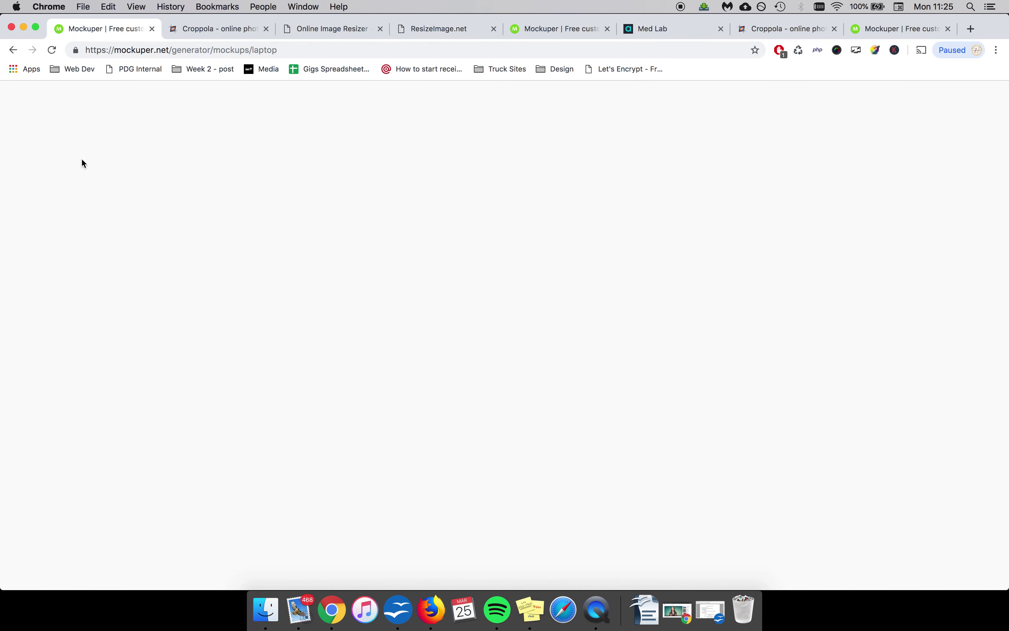
{"action": "left_click", "coordinate": [85, 221]}
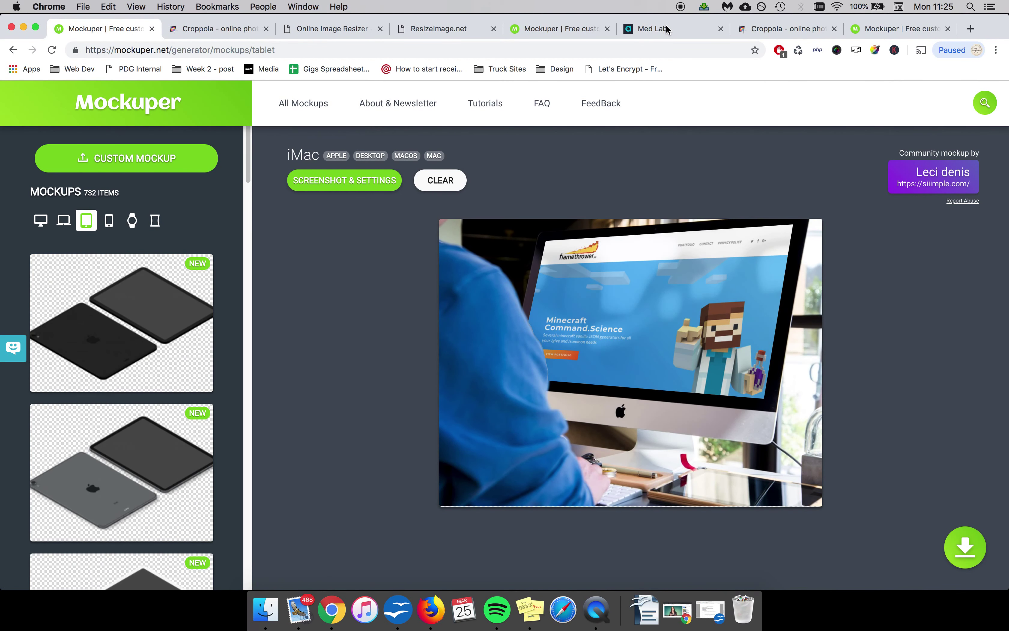
{"action": "left_click", "coordinate": [666, 29]}
{"action": "left_click", "coordinate": [313, 429]}
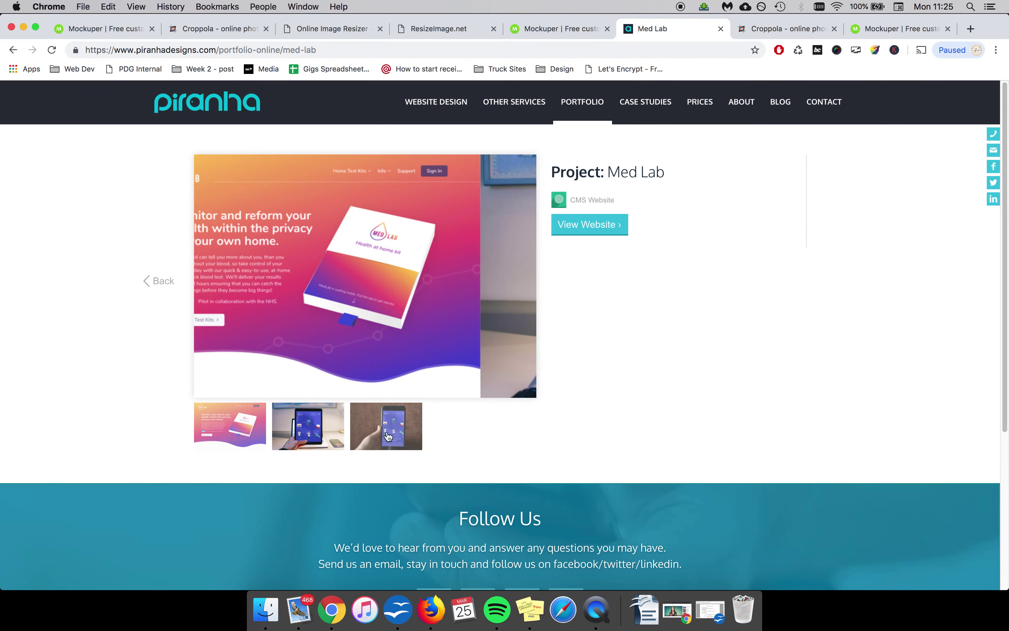
{"action": "left_click", "coordinate": [393, 439]}
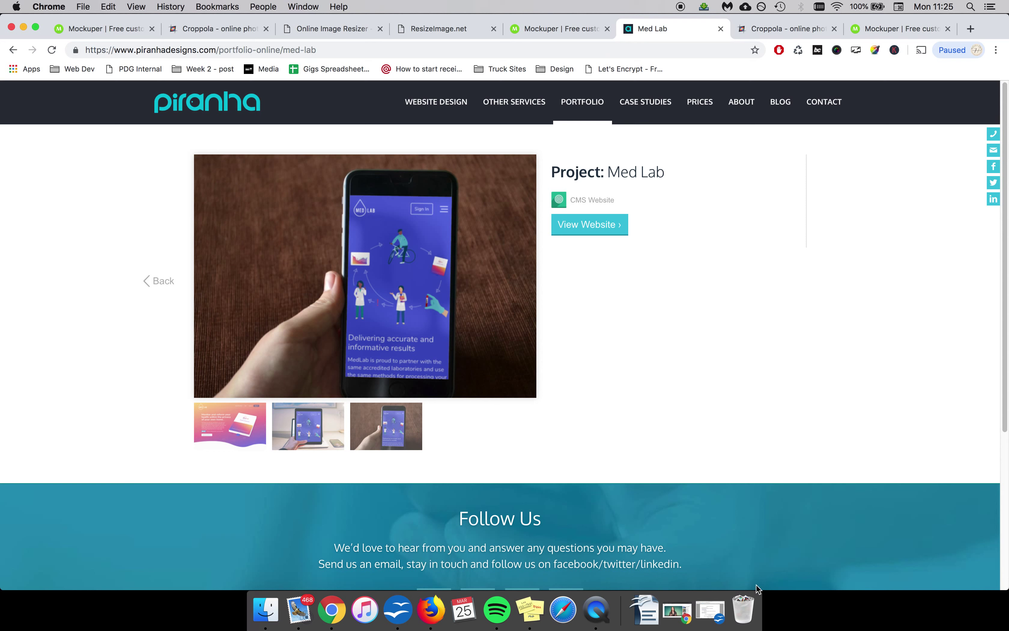
{"action": "left_click", "coordinate": [605, 621]}
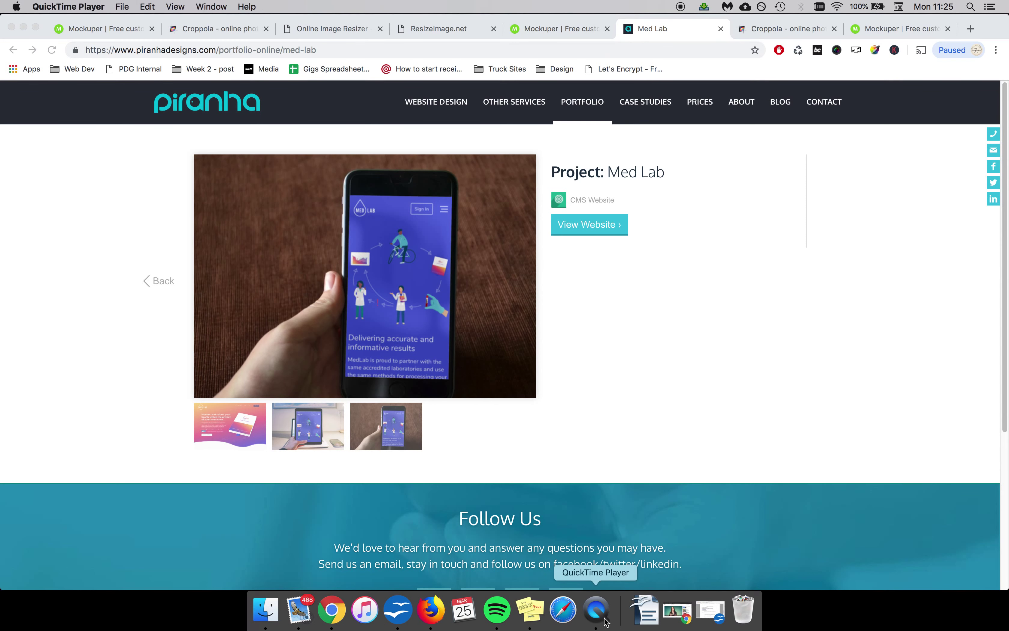